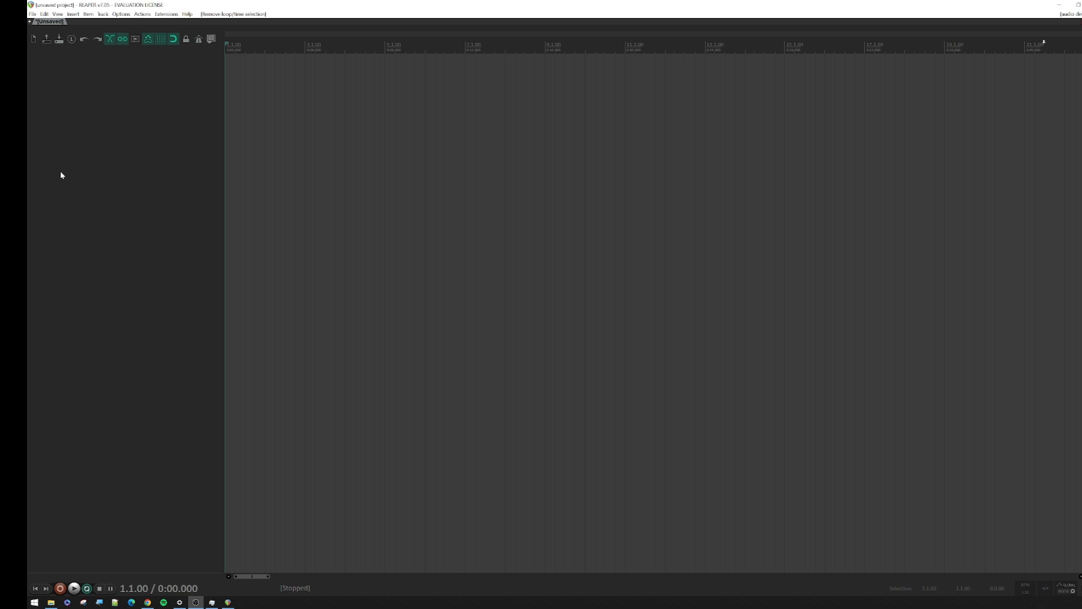
Insert ML Drums as a virtual instrument on a new track and accept building its separate output tracks
right_click(61, 175)
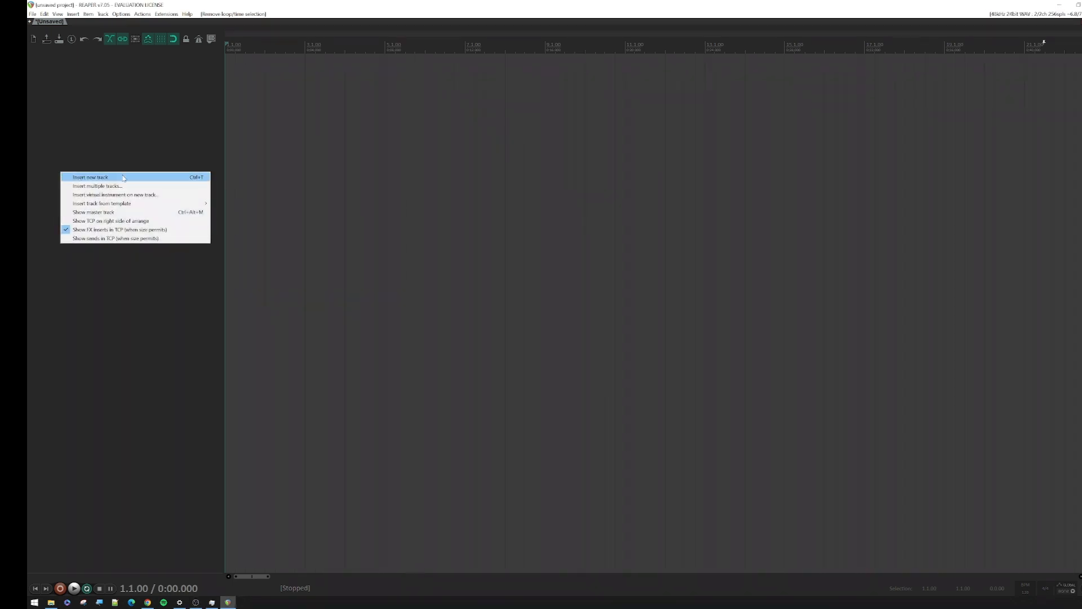
click(156, 196)
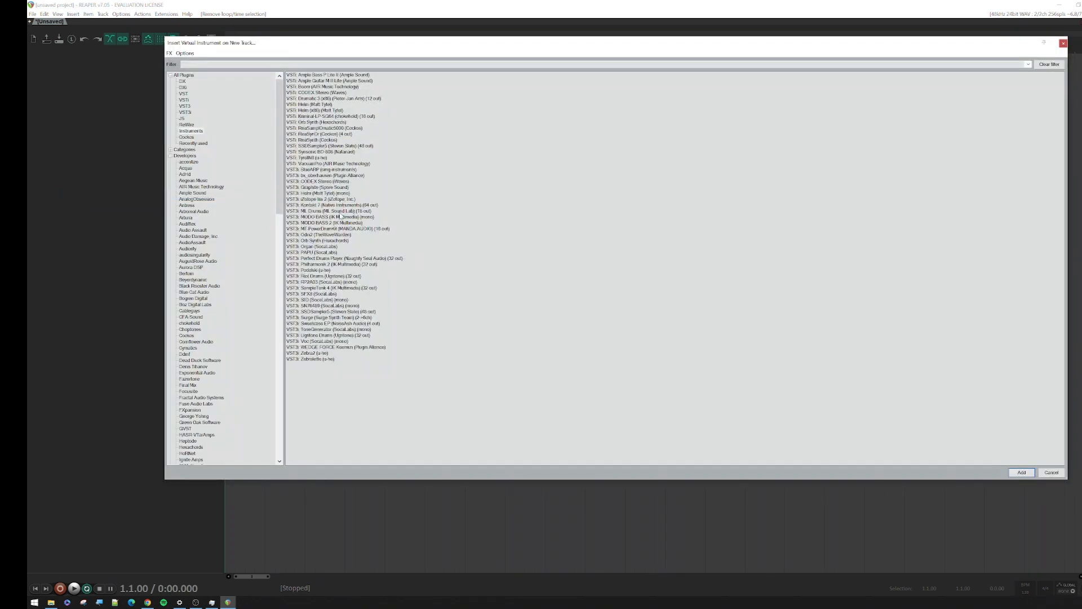
click(341, 212)
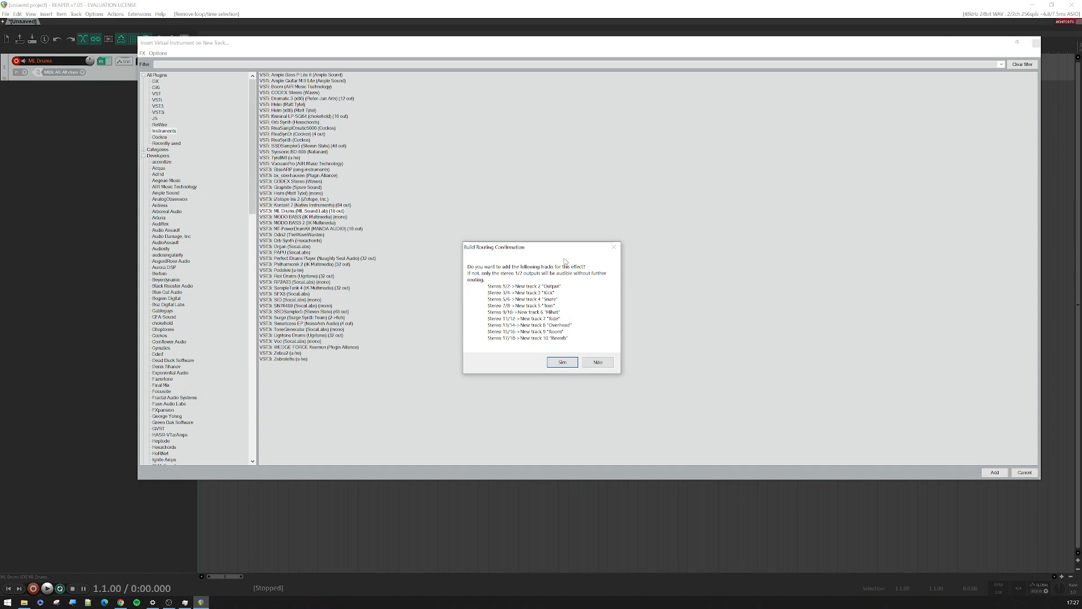
key(Return)
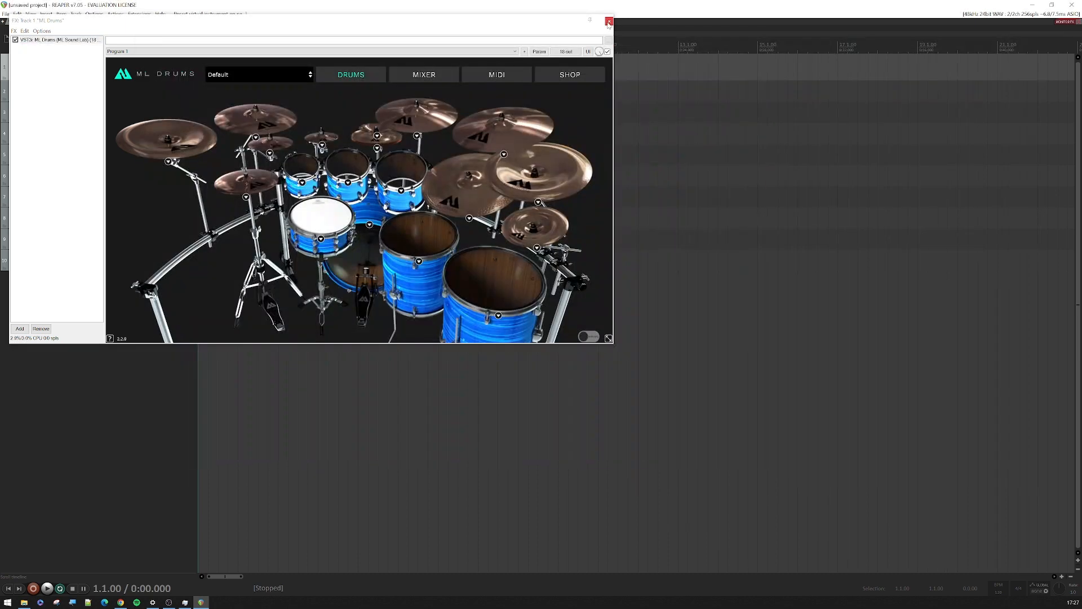
click(609, 21)
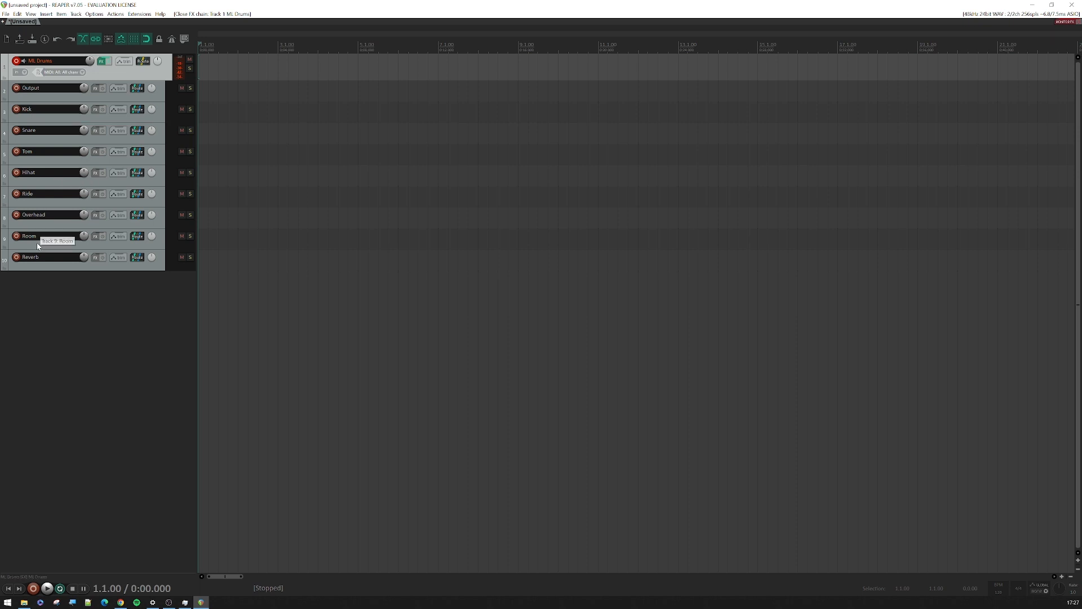
Delete the ML Drums track together with all of its output tracks
shift+click(38, 268)
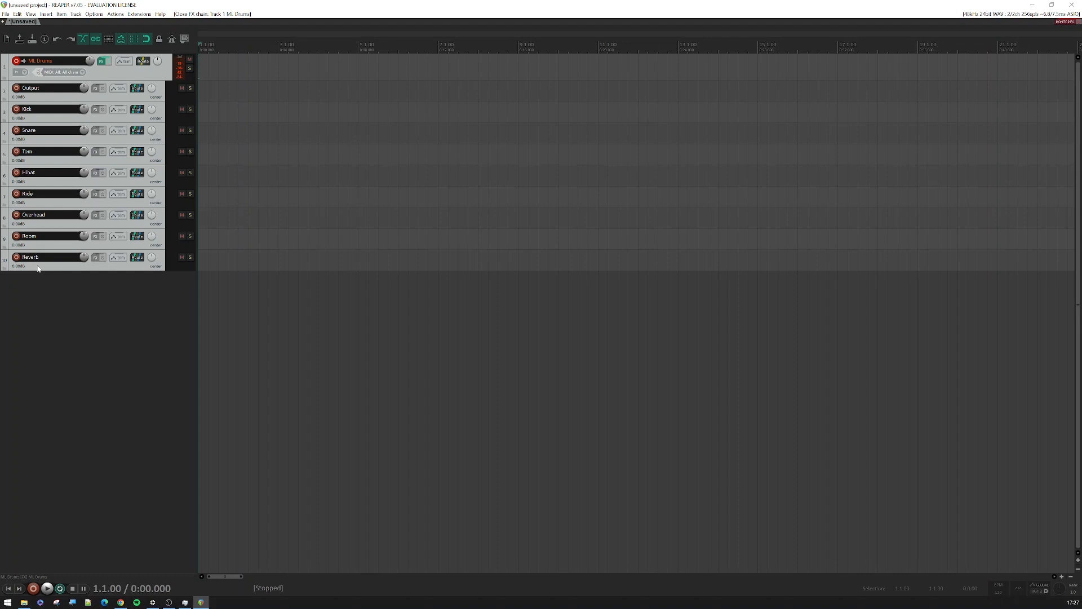
key(Delete)
key(Return)
Create an empty track and load the ML Drums VST3 plug-in on it
double_click(74, 77)
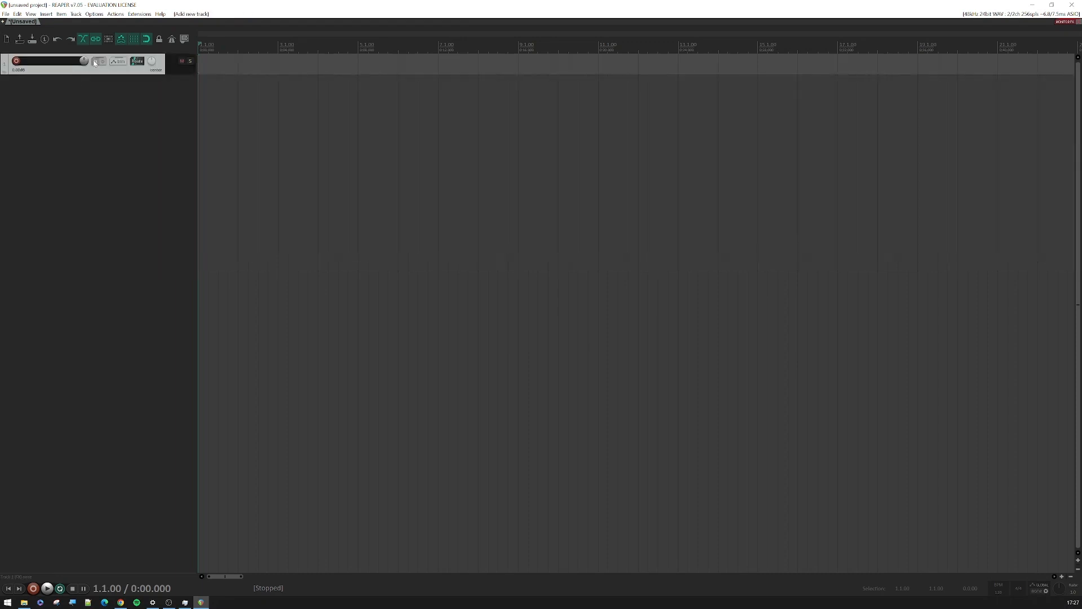
click(95, 63)
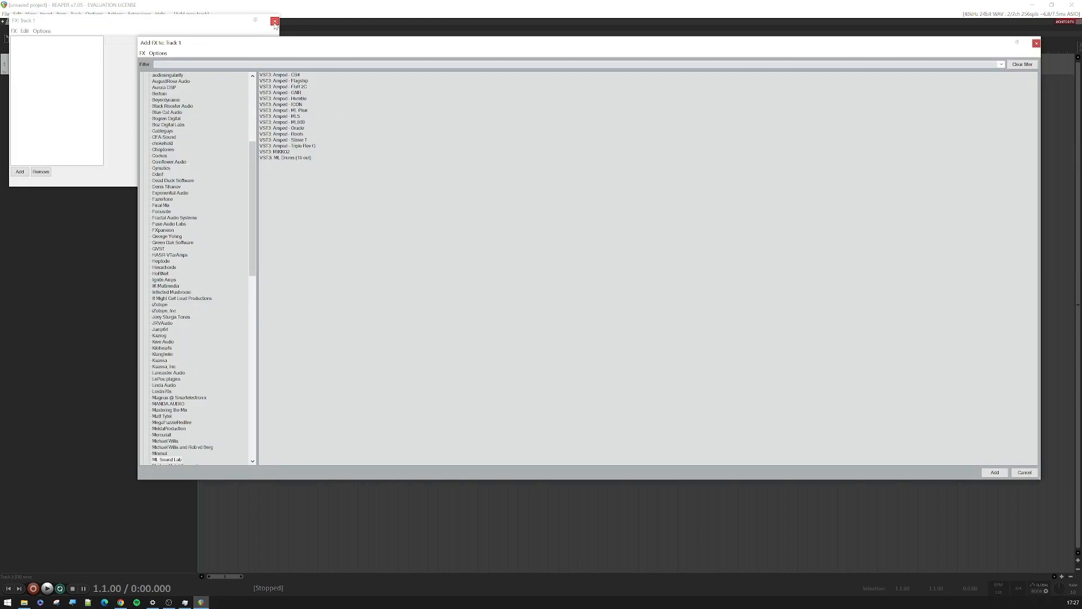
click(304, 158)
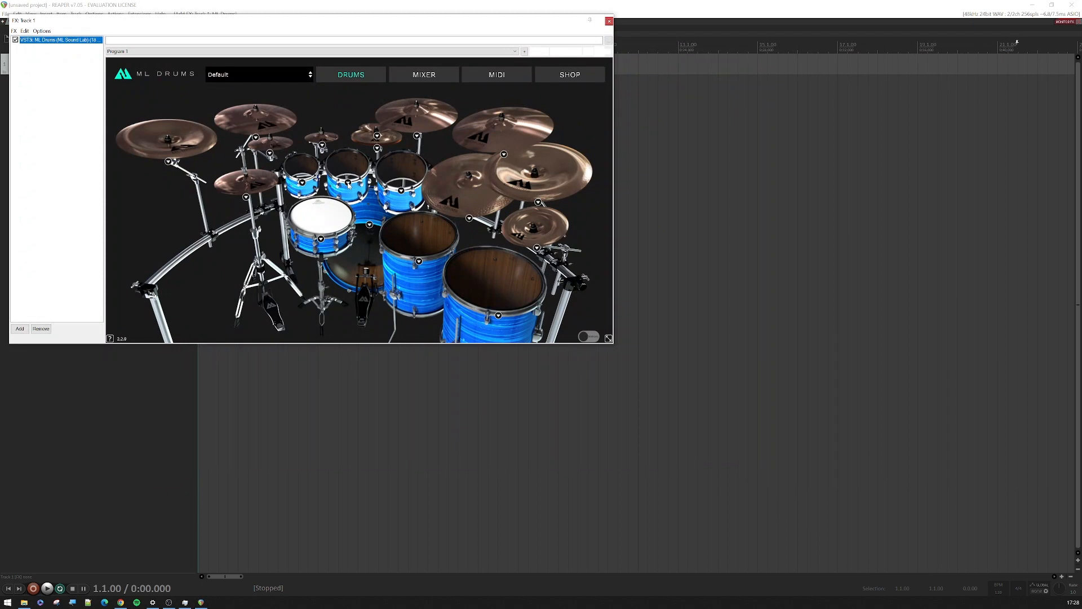
Build multichannel routing for the output of ML Drums, accepting the new tracks from Output to Reverb
click(24, 30)
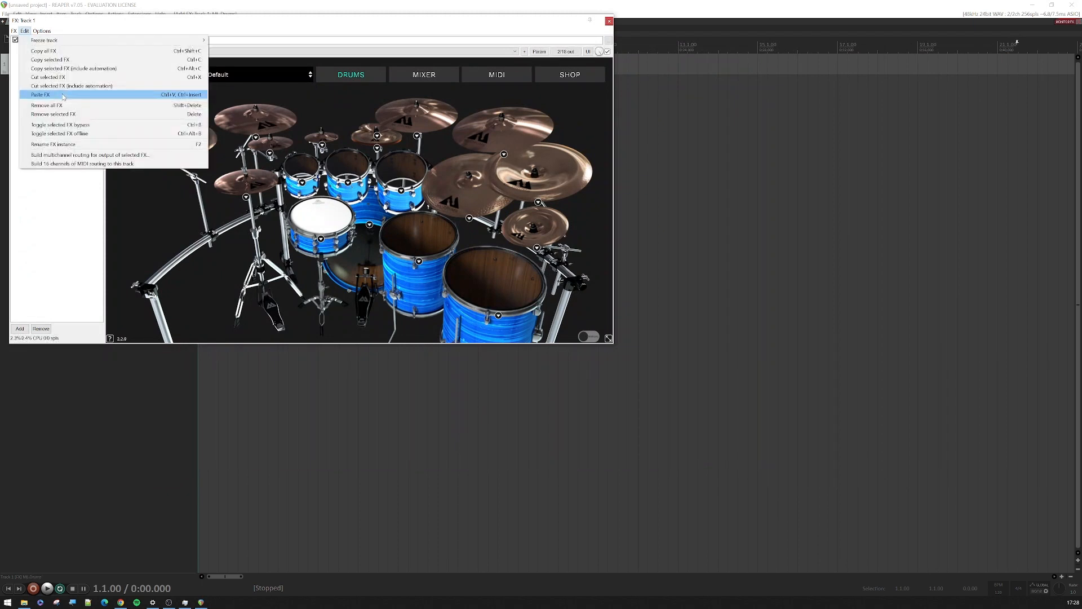
click(104, 155)
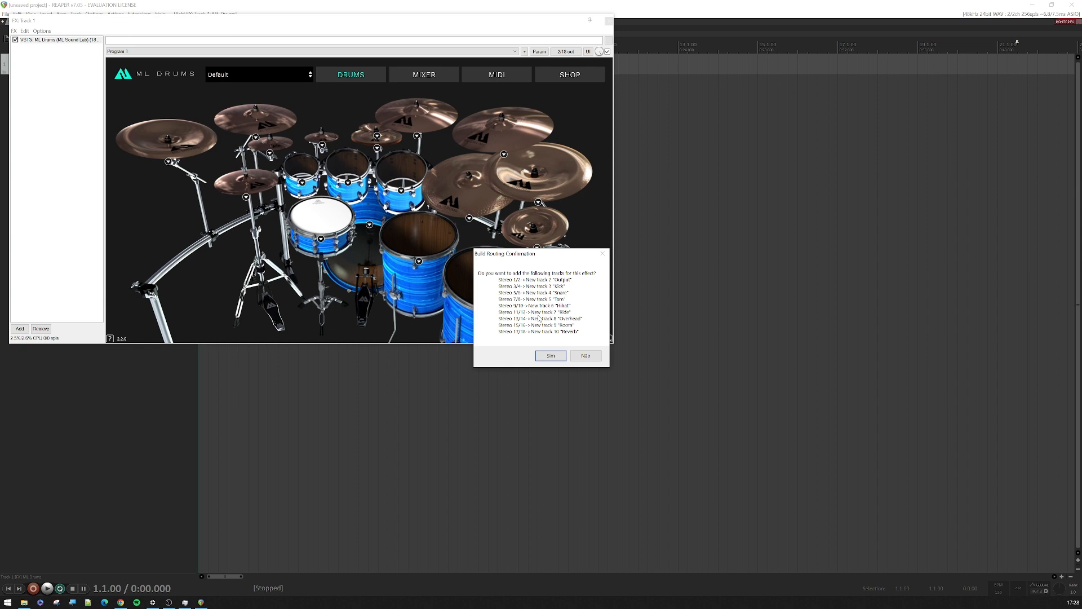
key(Return)
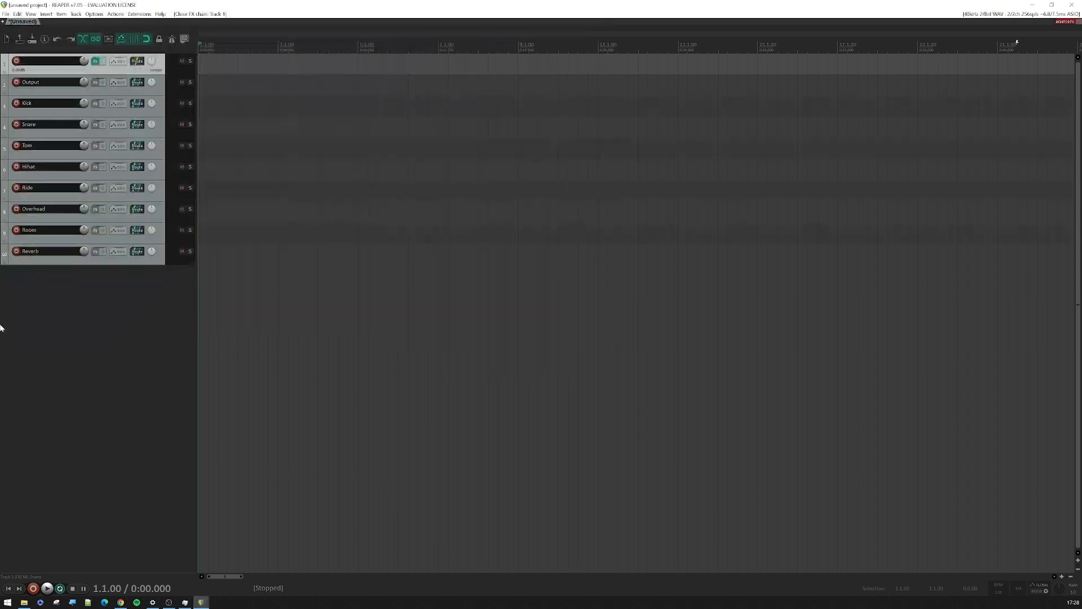
Name the instrument track "Drums MIDI"
double_click(42, 61)
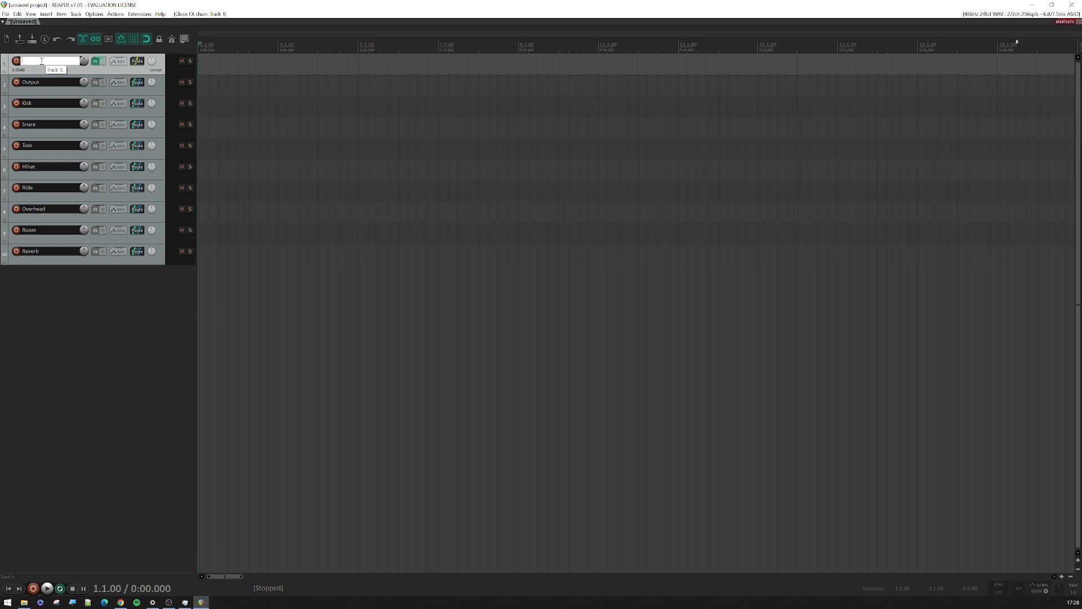
text(Drums MIDI)
click(54, 313)
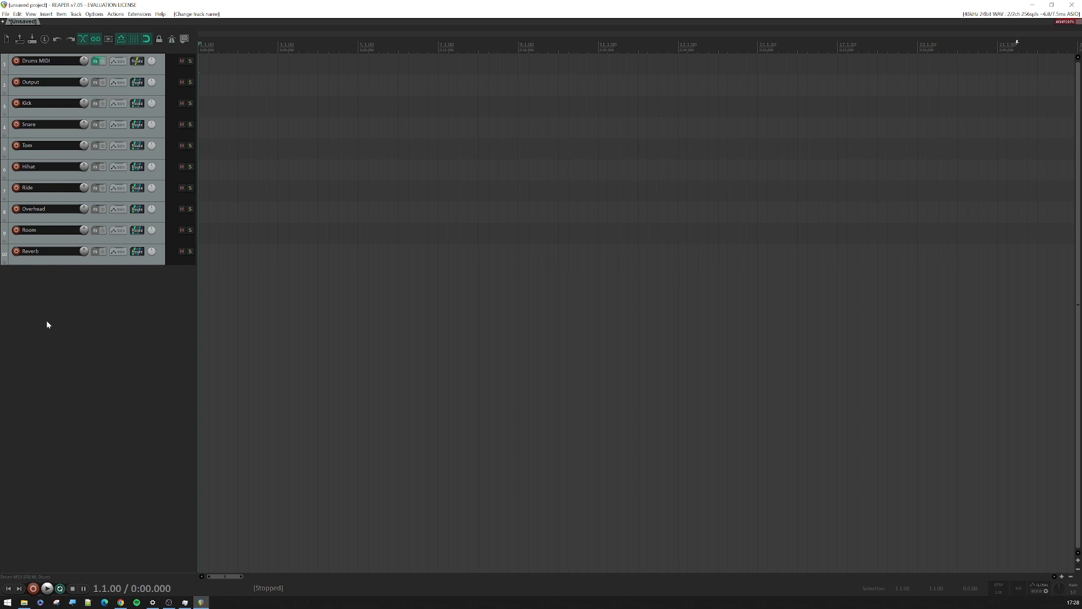
Add a track named "DRUMS GRP" and make it the folder parent of the Drums MIDI track and all drum output tracks
double_click(47, 322)
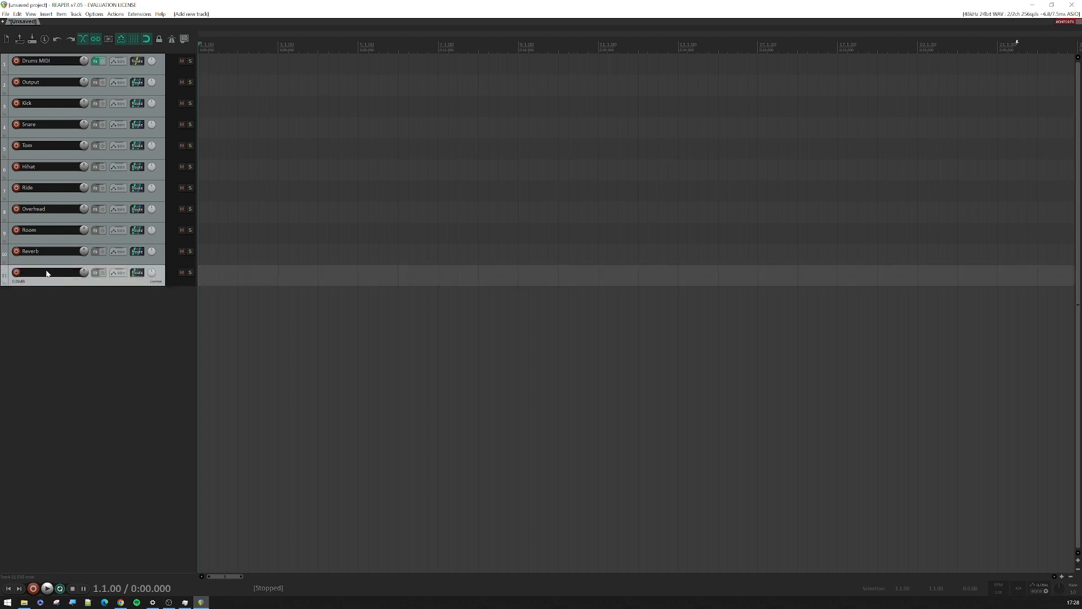
double_click(43, 274)
text(DRUMS GRP)
key(Return)
shift+click(44, 255)
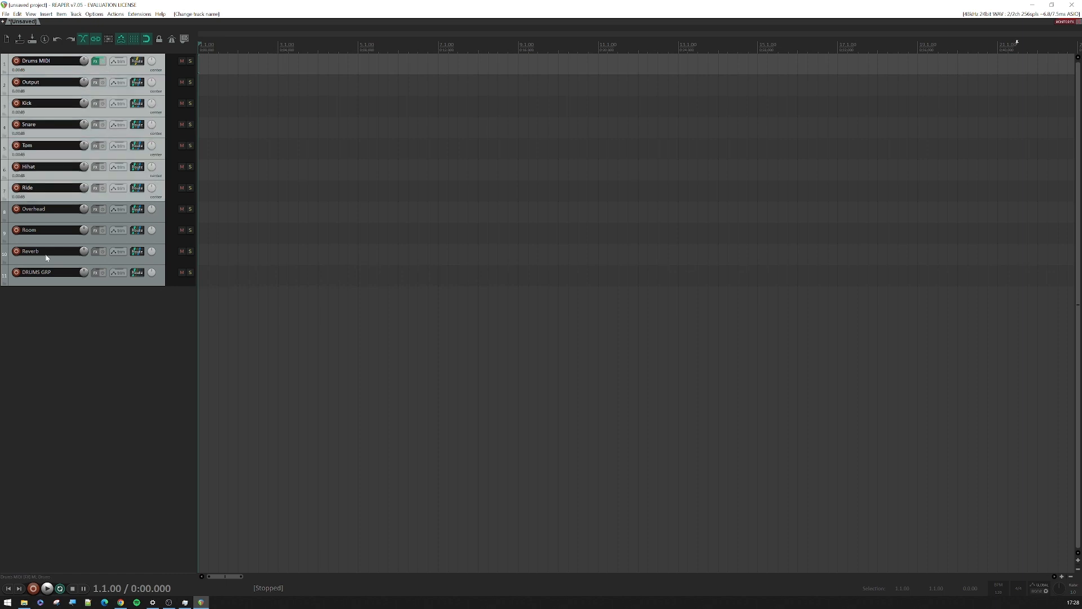
drag(45, 255, 67, 317)
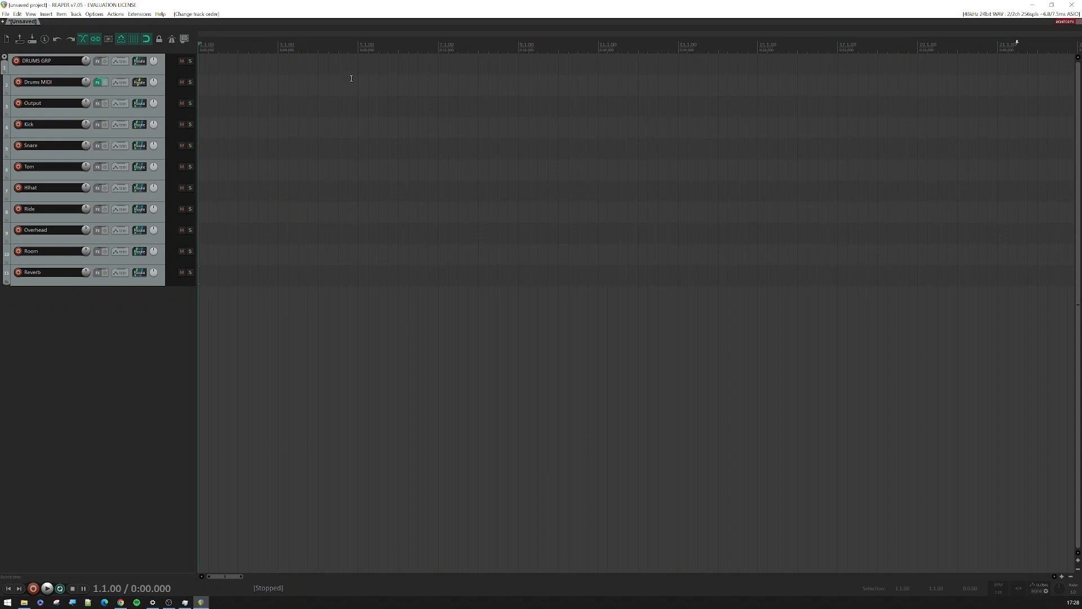
Insert an empty MIDI item spanning the first three bars and place it on the Drums MIDI track
drag(317, 80, 199, 68)
click(46, 14)
click(67, 32)
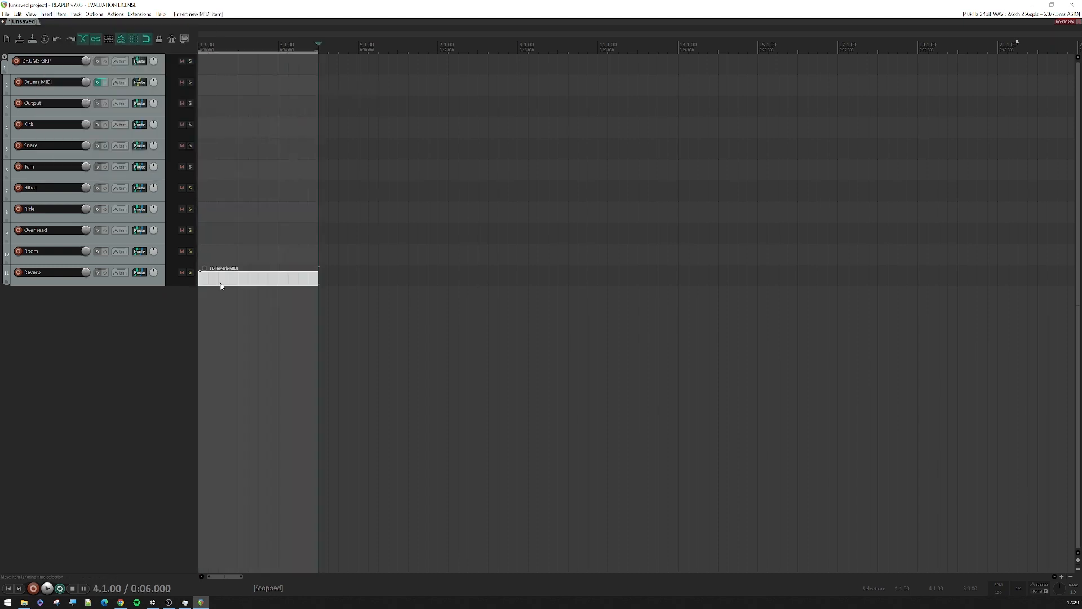
drag(222, 280, 216, 90)
Open the MIDI item for editing and load its note names from ML Drums.txt
double_click(216, 90)
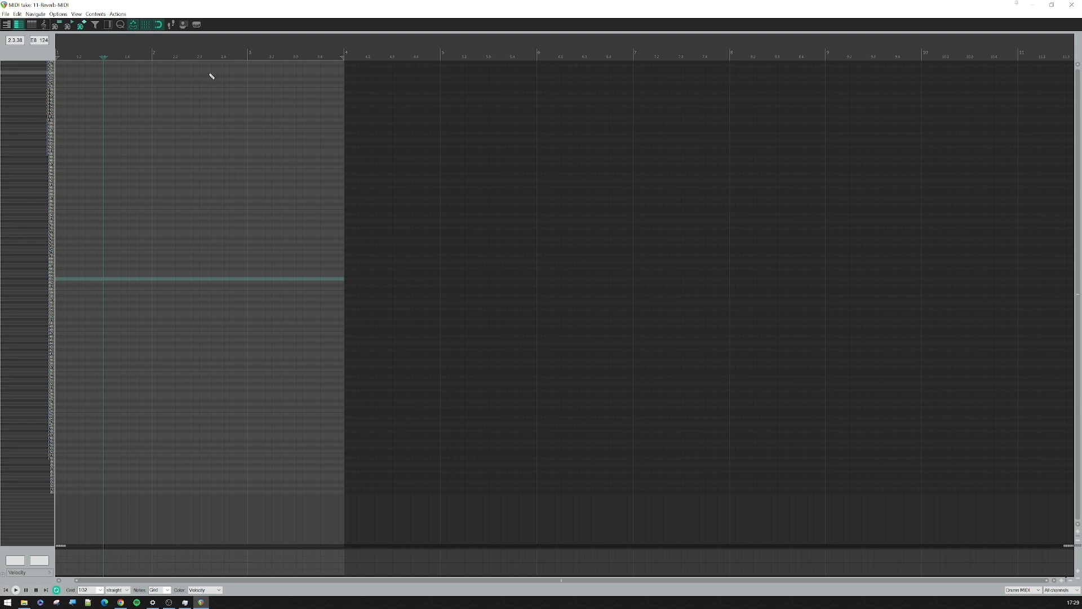
click(196, 25)
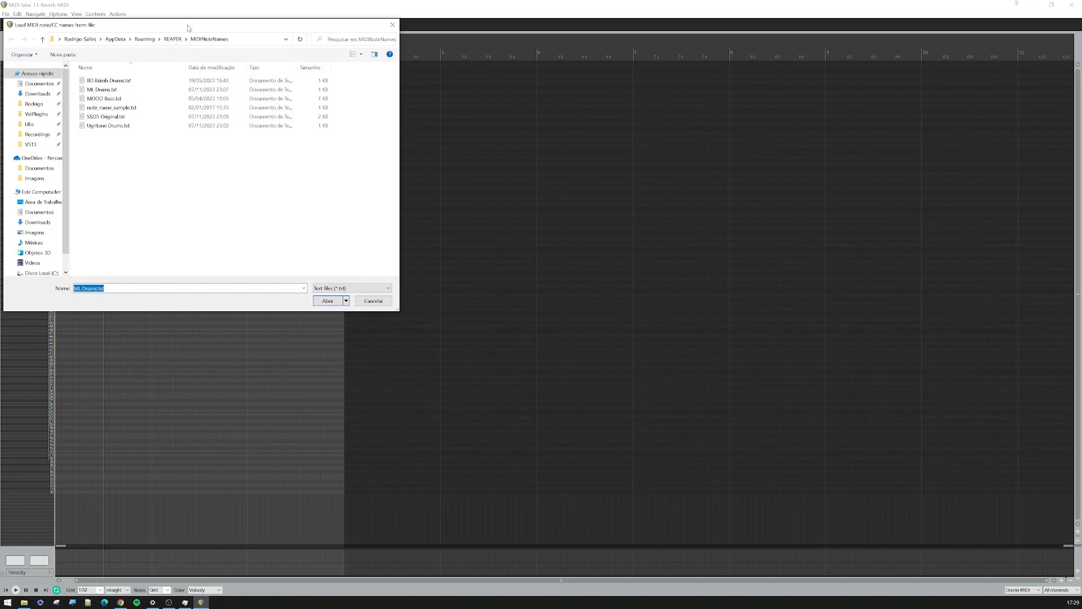
click(96, 92)
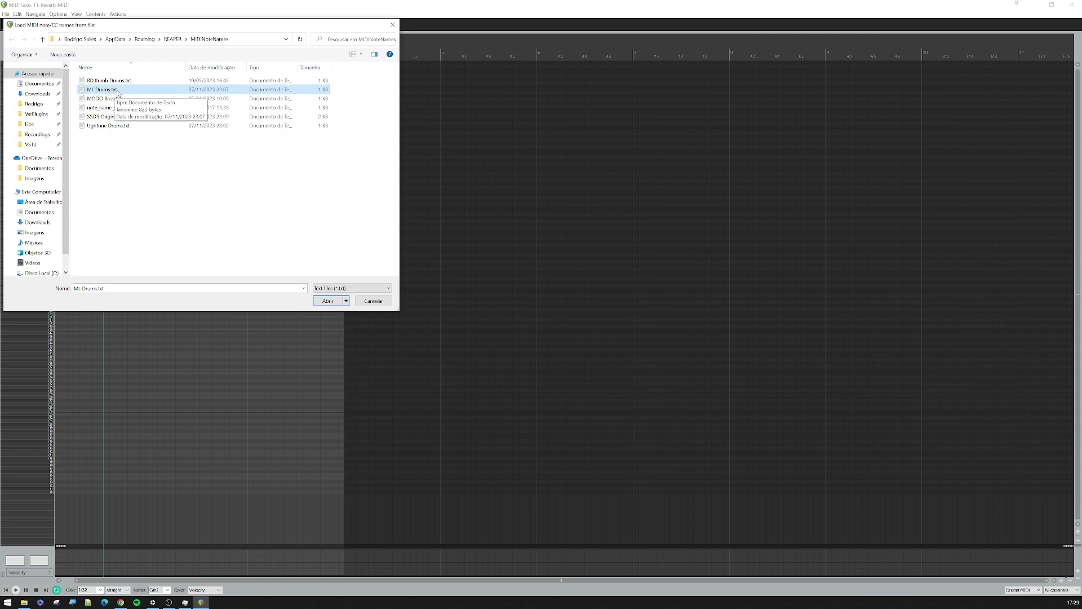
click(328, 301)
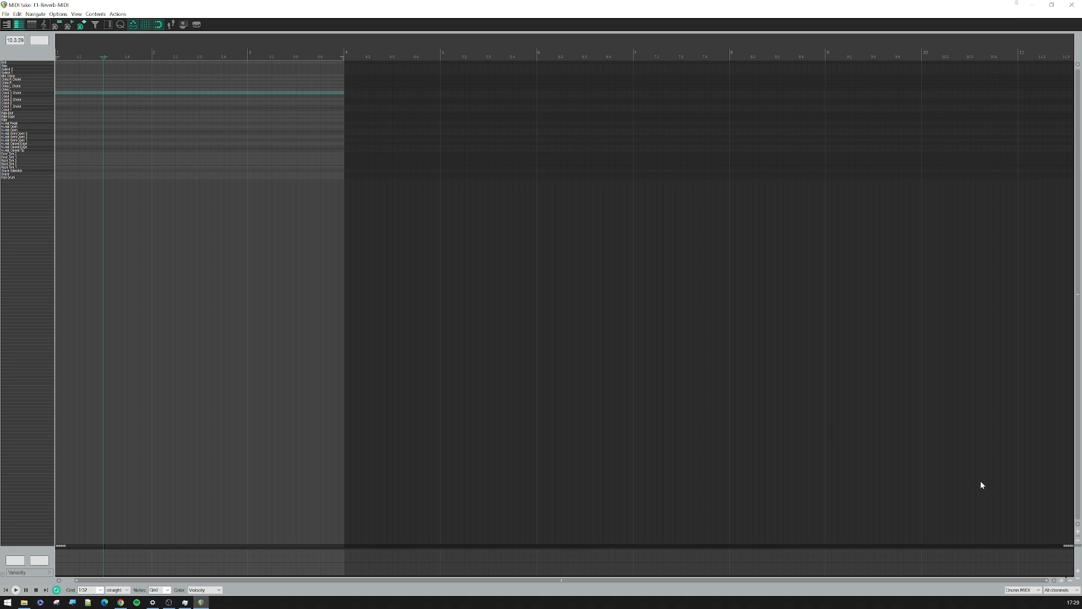
Add Kick Drum hits on beats 1.1, 1.3 and 2.1, and Snare hits on beats 1.2 and 1.4
click(1077, 535)
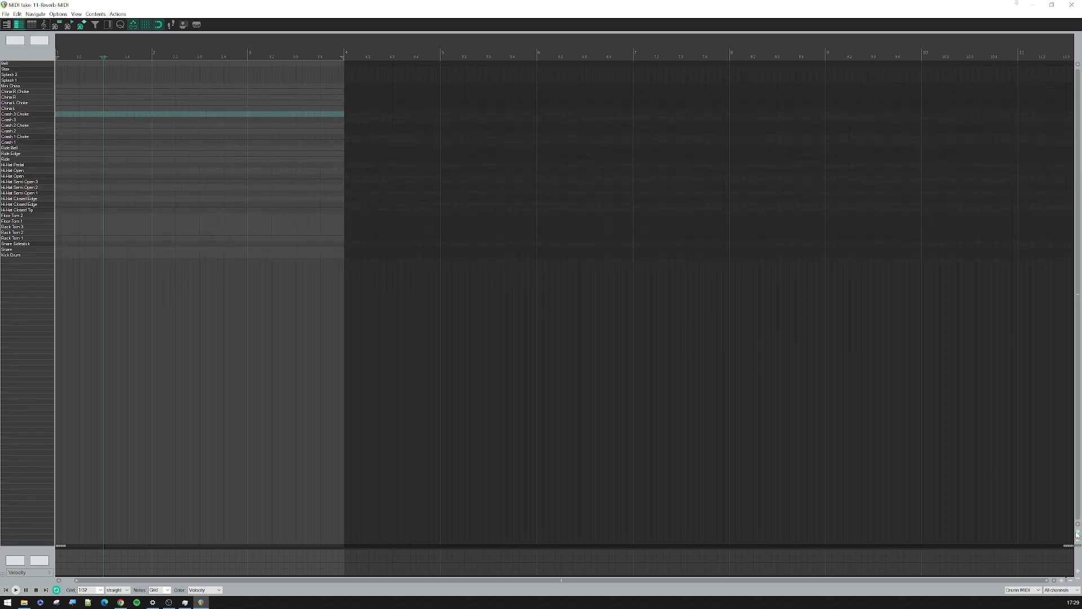
click(1077, 534)
click(1077, 534)
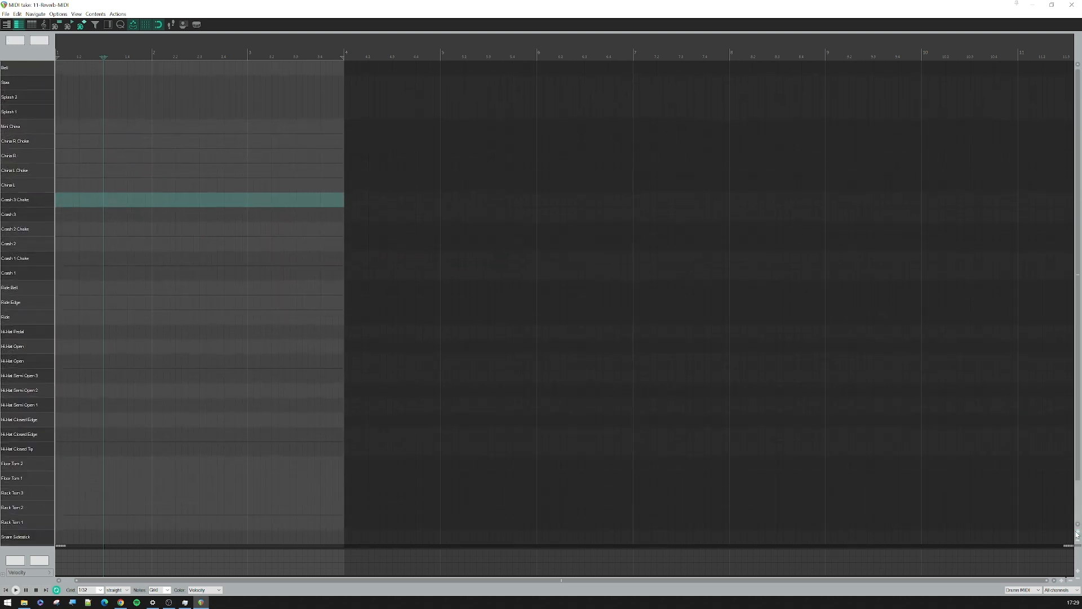
click(1078, 539)
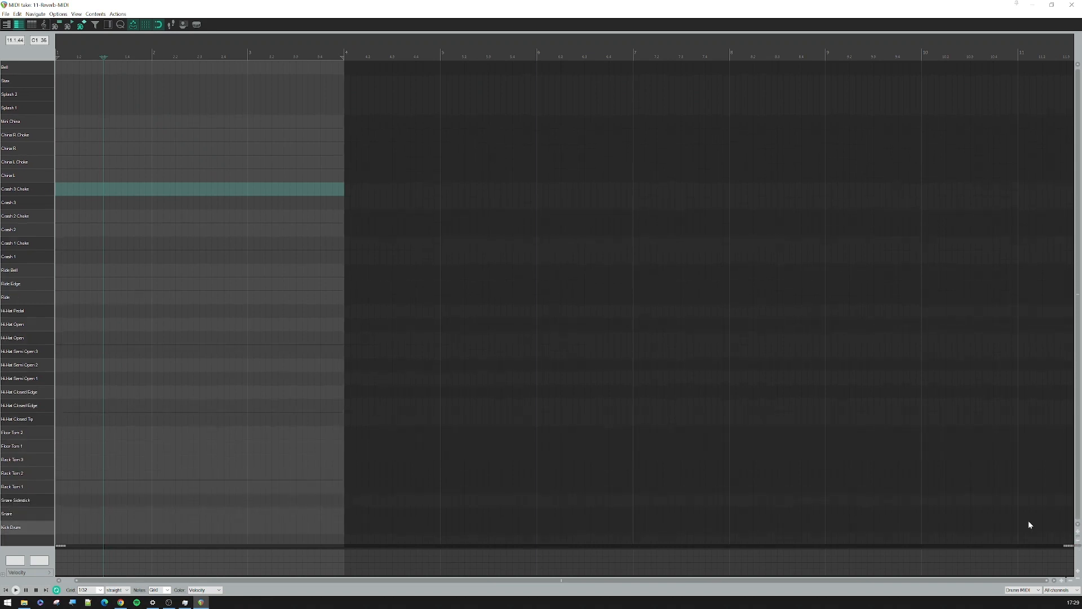
scroll(312, 305, up, 3)
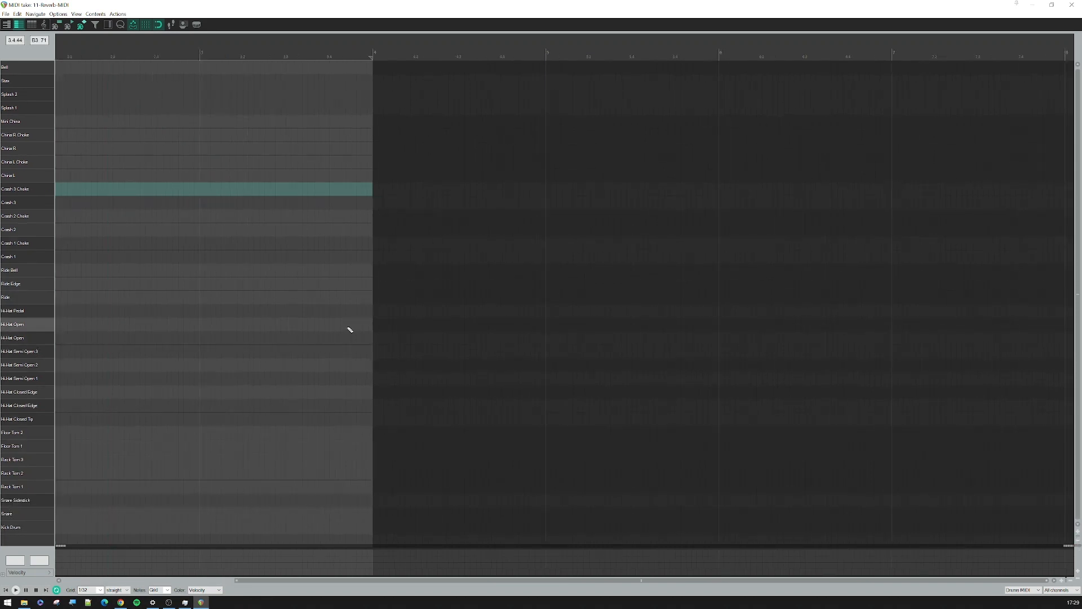
scroll(350, 330, up, 2)
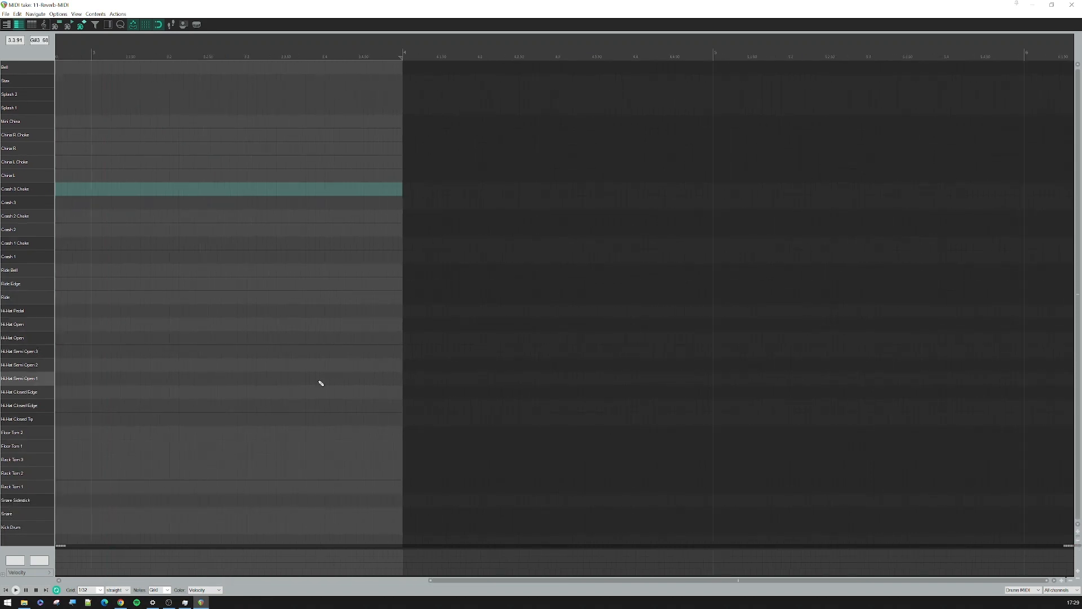
click(70, 581)
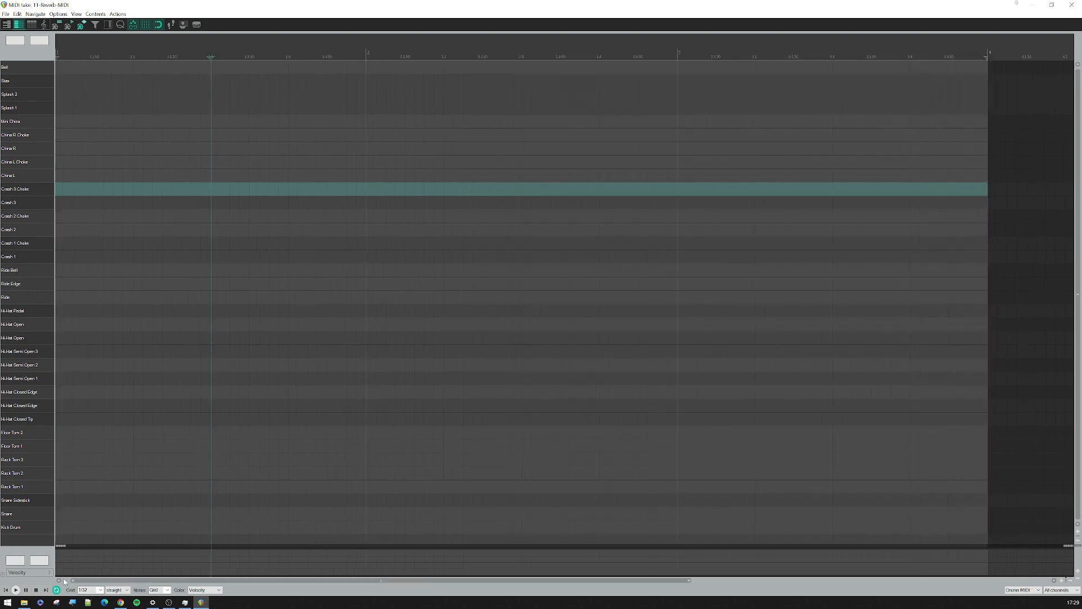
click(64, 581)
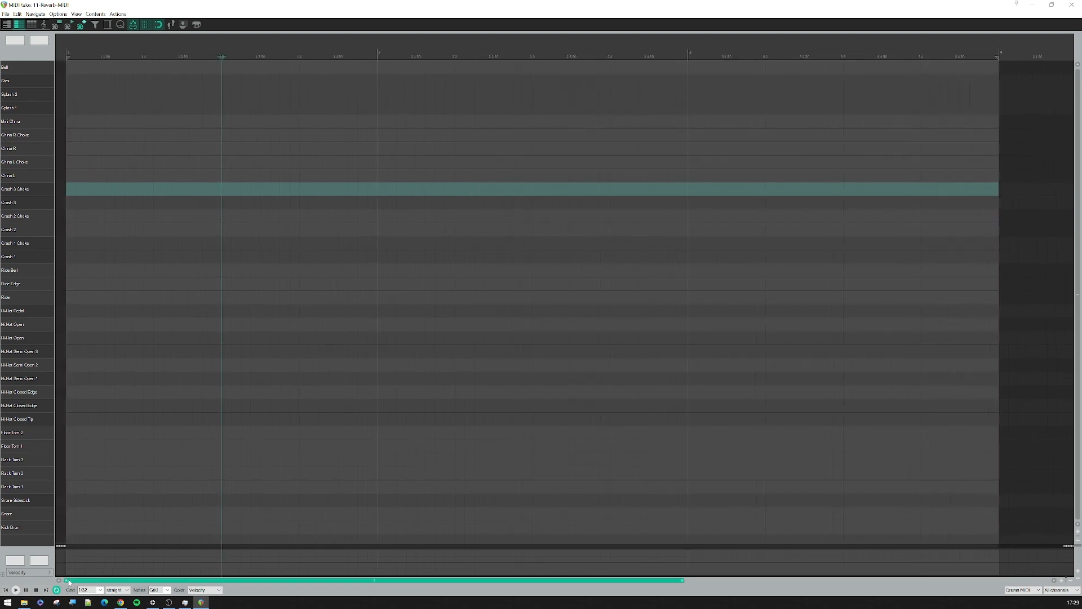
click(66, 527)
click(221, 527)
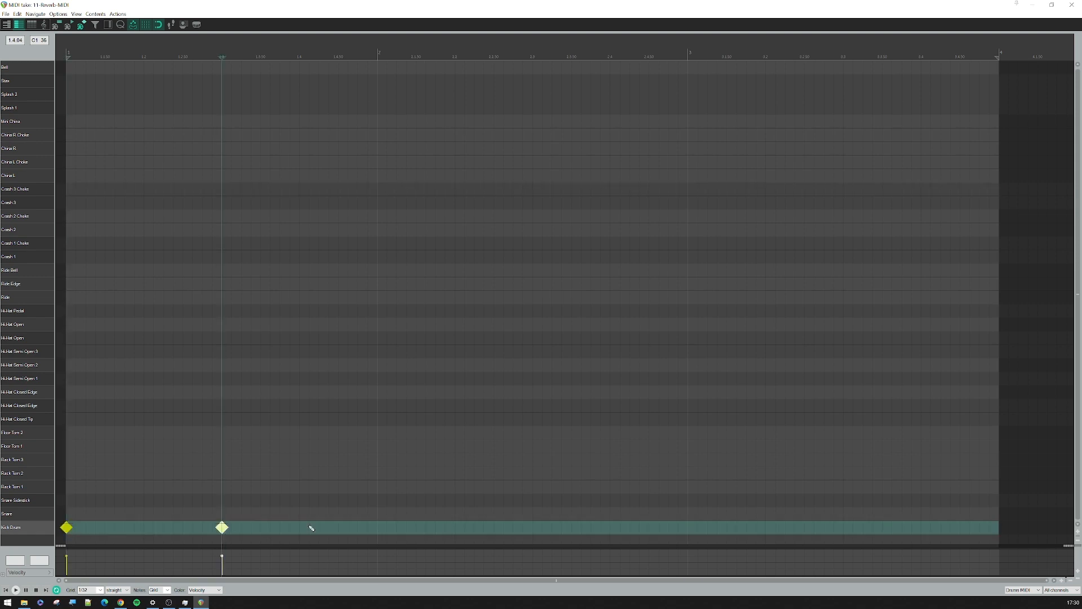
click(377, 527)
click(144, 513)
click(300, 514)
Fill bar 1 up to beat 2.1 with eighth-note hits on Hi-Hat Semi Open 1, copying the first notes forward
click(66, 378)
click(105, 378)
click(144, 378)
drag(145, 380, 265, 379)
drag(262, 380, 380, 381)
Draw four sixteenth notes on Rack Tom 1 from beat 2.2, copy them across the other toms as a fill, and close the MIDI editor
click(455, 488)
click(474, 488)
click(494, 489)
click(514, 489)
mouse_move(533, 499)
mouse_down()
mouse_move(450, 469)
mouse_move(533, 475)
mouse_move(611, 461)
mouse_up()
drag(649, 461, 727, 448)
drag(727, 447, 804, 438)
click(1071, 4)
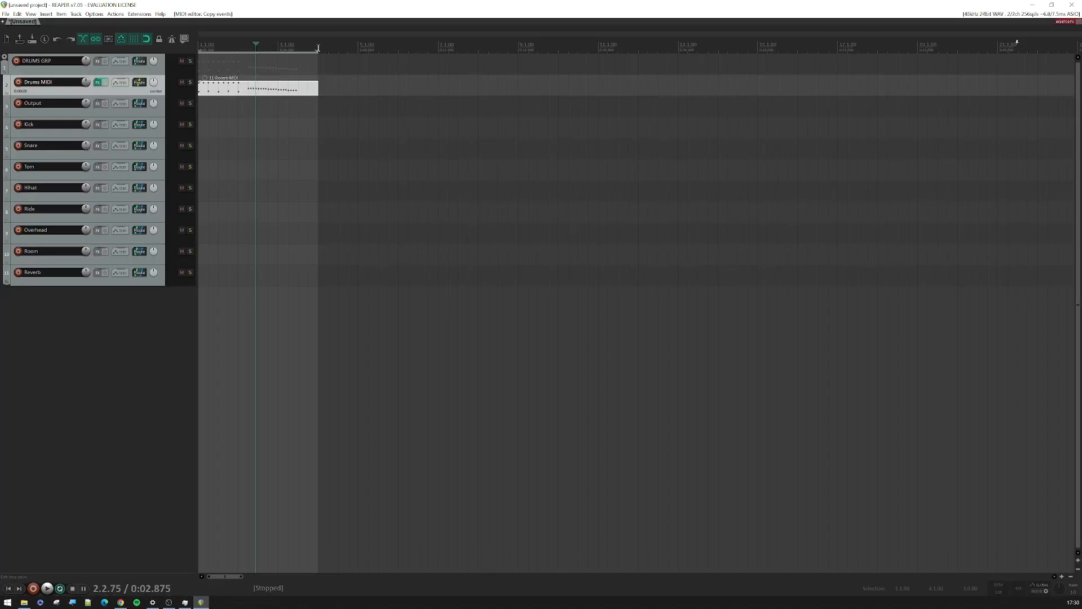
Play back the drum pattern with all tracks, and again with only the Tom track soloed
click(42, 588)
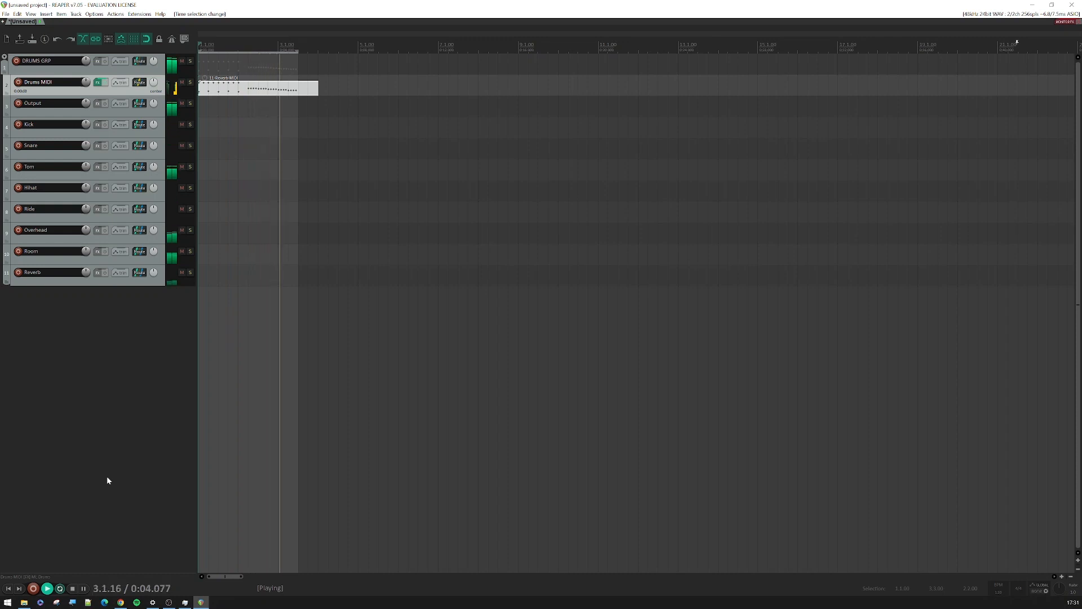
key(space)
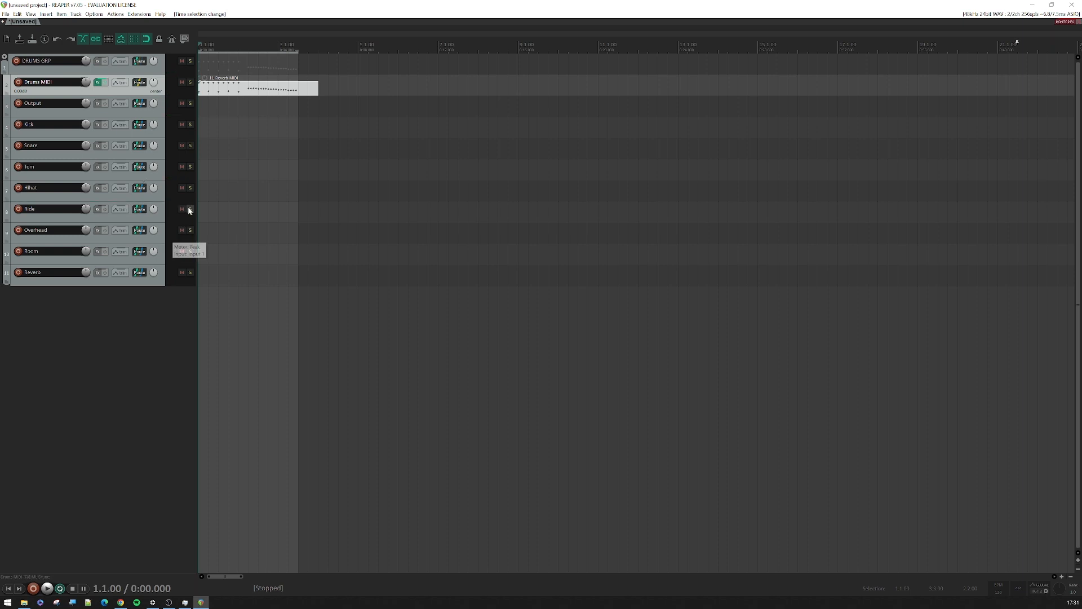
click(189, 167)
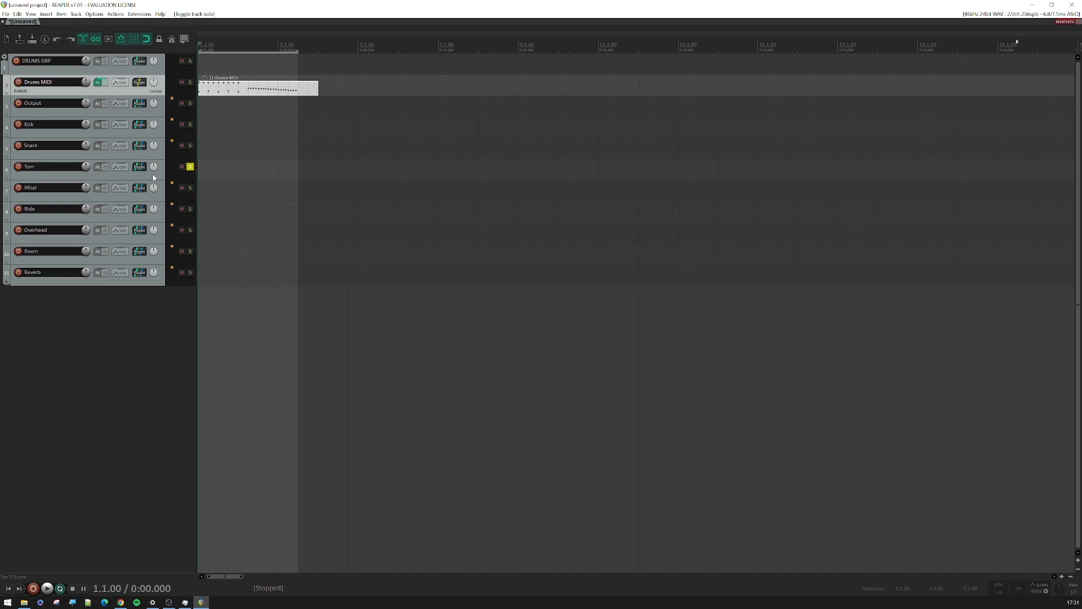
key(space)
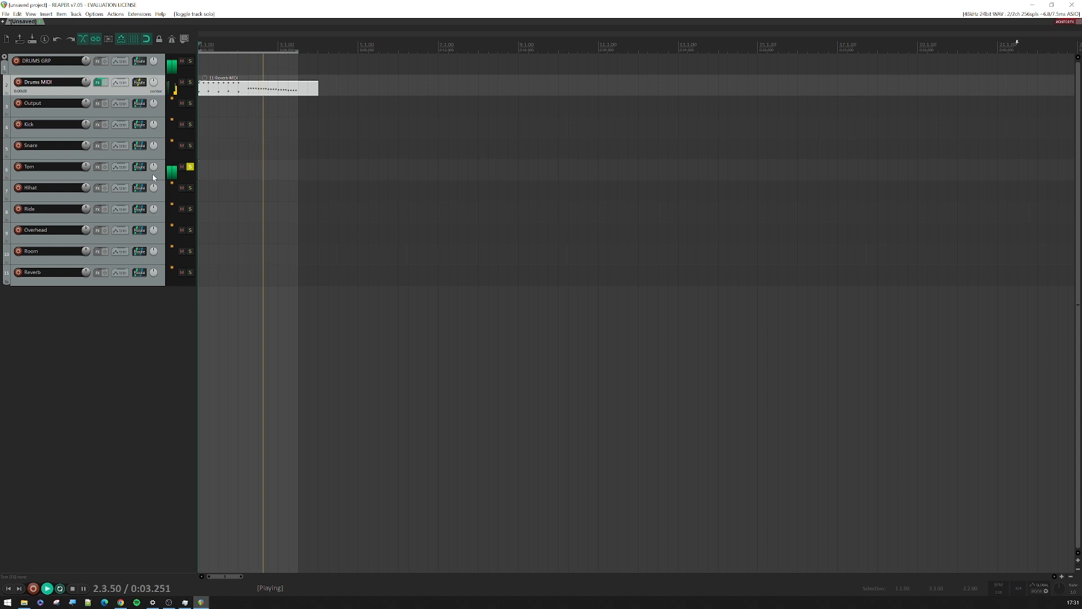
Stop the playback with the Tom track unsoloed and open the drum pattern for MIDI editing
key(space)
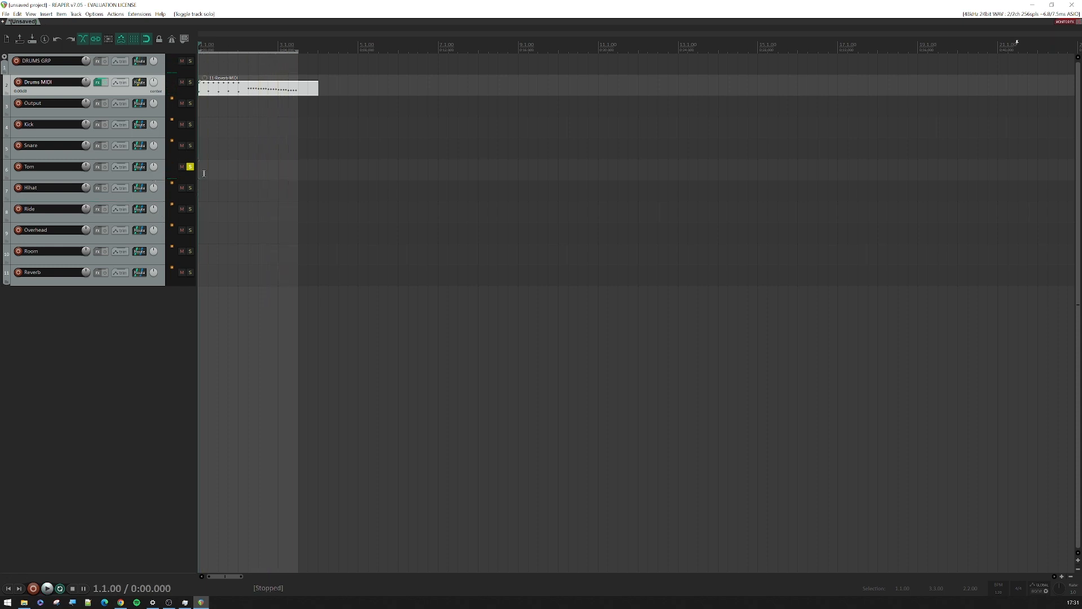
click(190, 166)
click(215, 93)
double_click(215, 93)
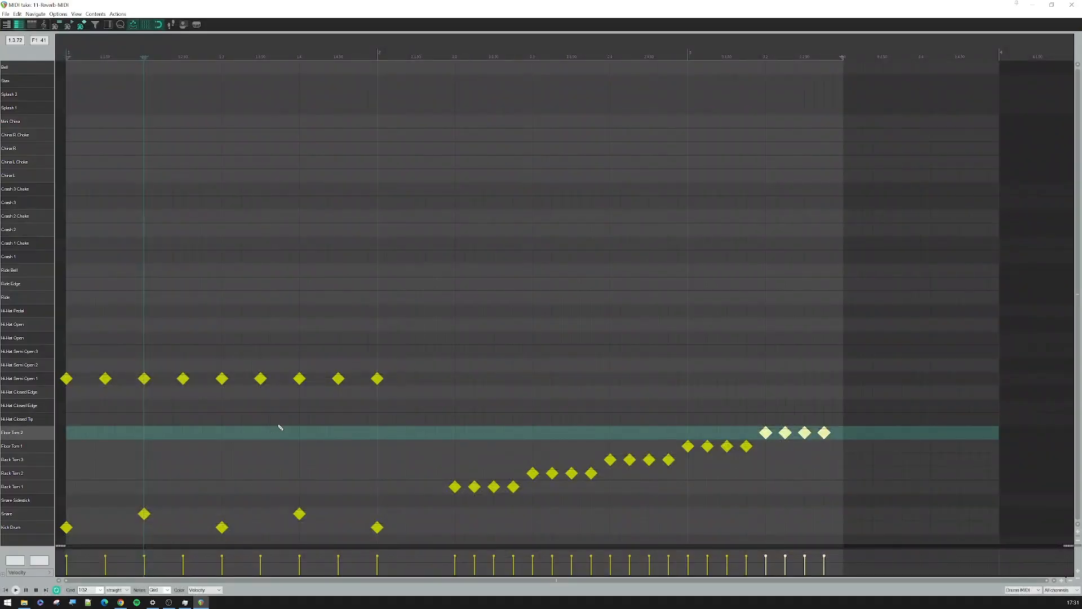
Assign all Rack Tom 1 notes to MIDI channel 2 and all Rack Tom 2 notes to channel 3
click(43, 487)
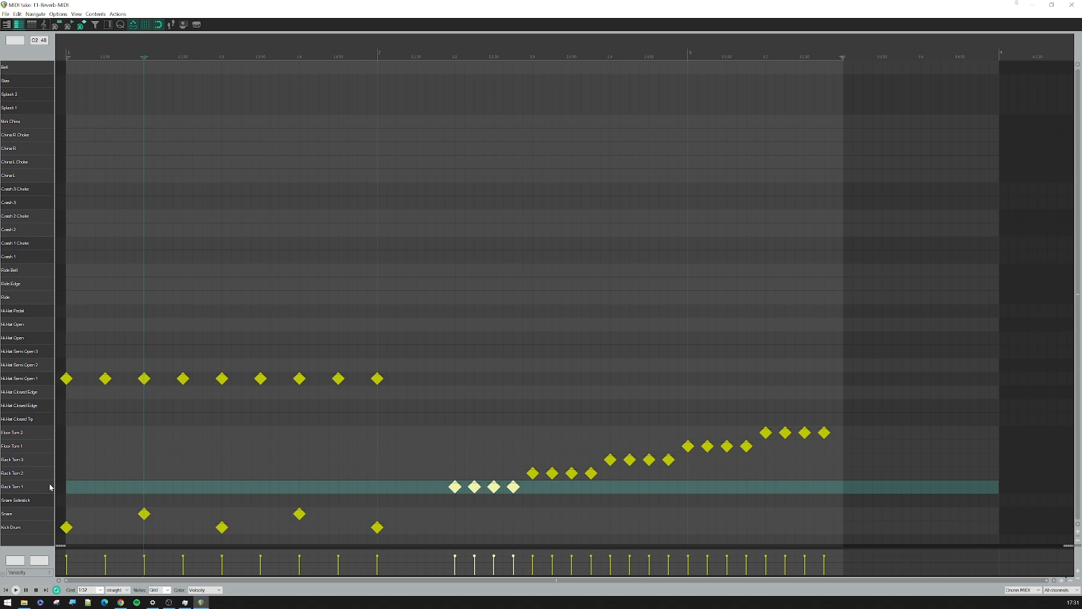
right_click(456, 488)
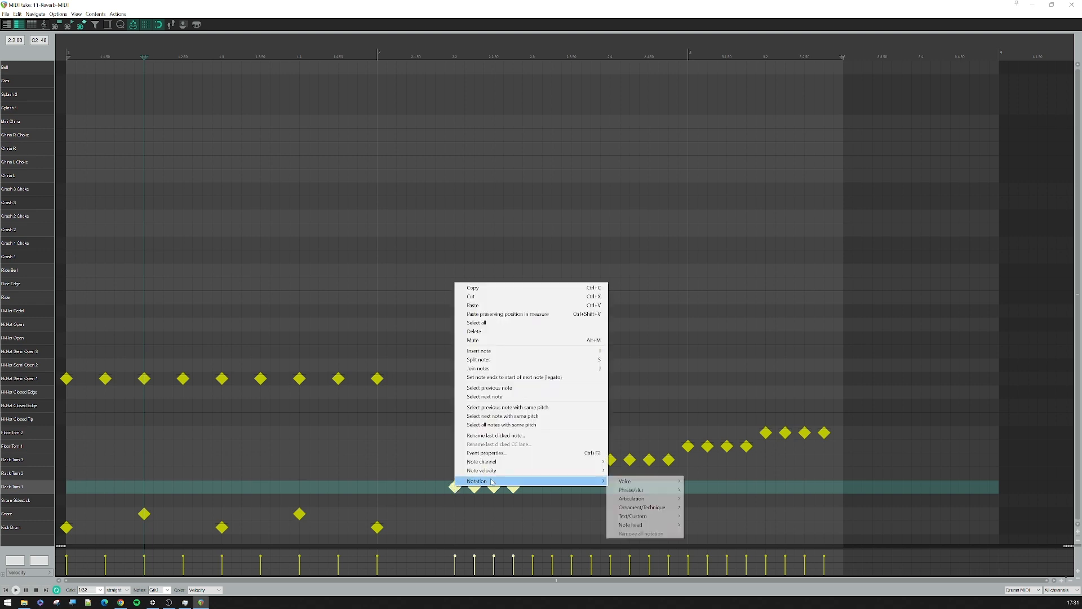
mouse_move(543, 462)
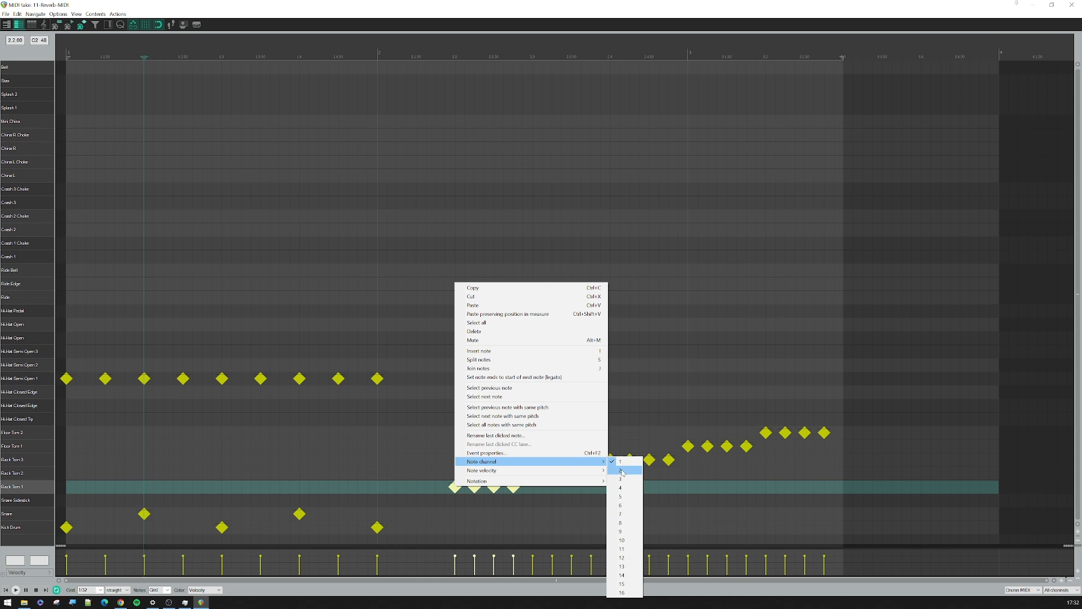
click(622, 472)
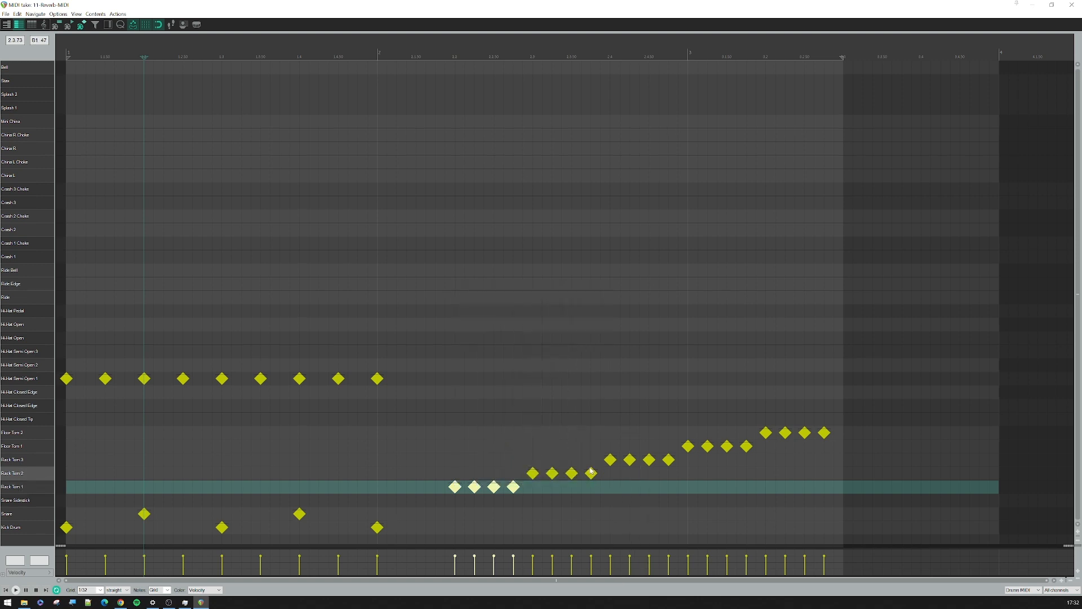
click(43, 477)
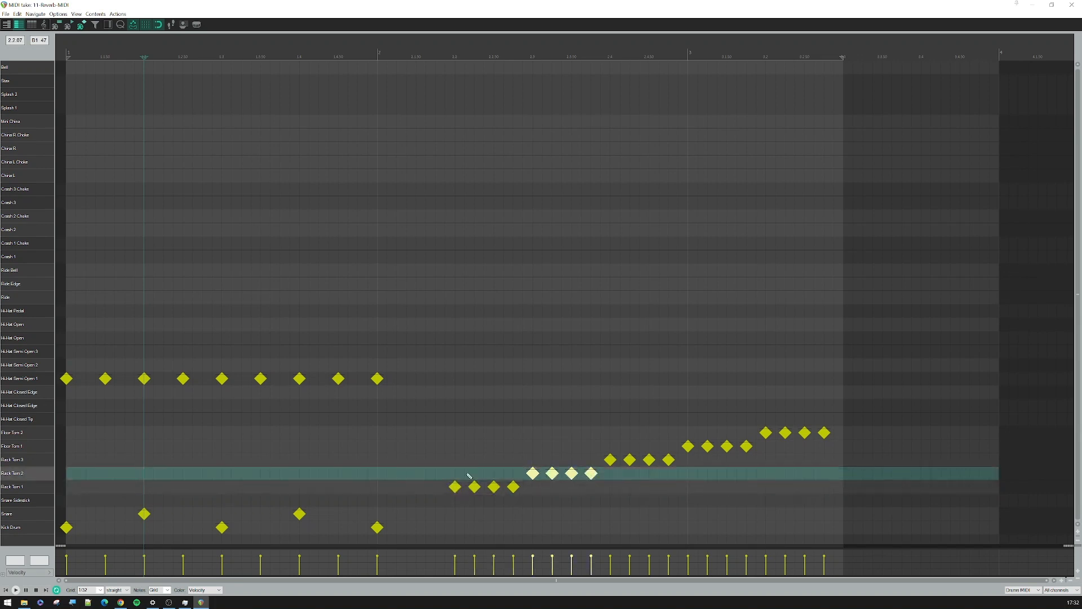
right_click(534, 475)
mouse_move(565, 449)
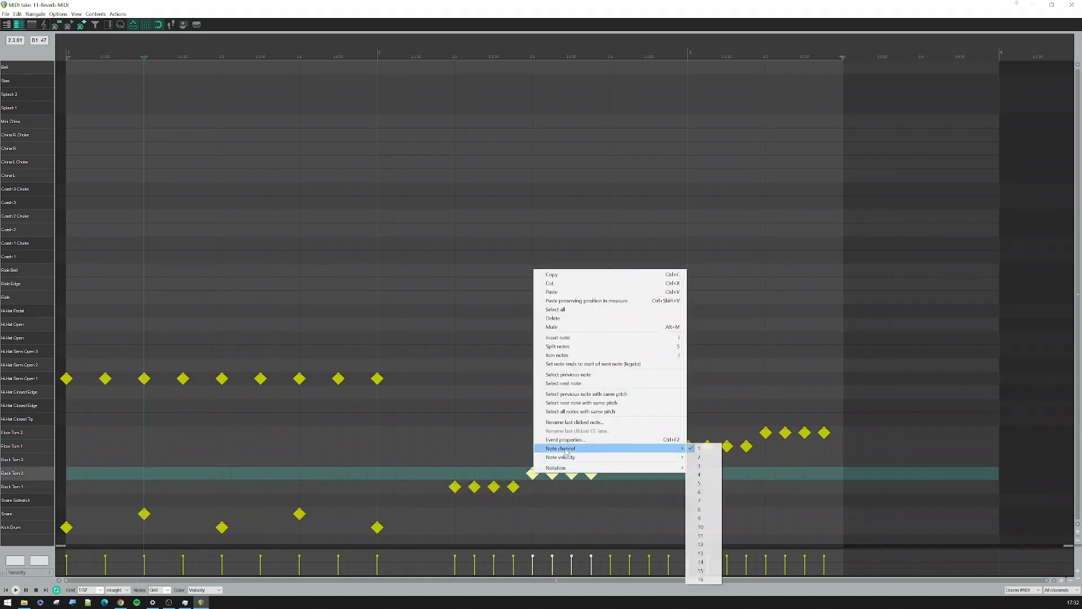
click(712, 465)
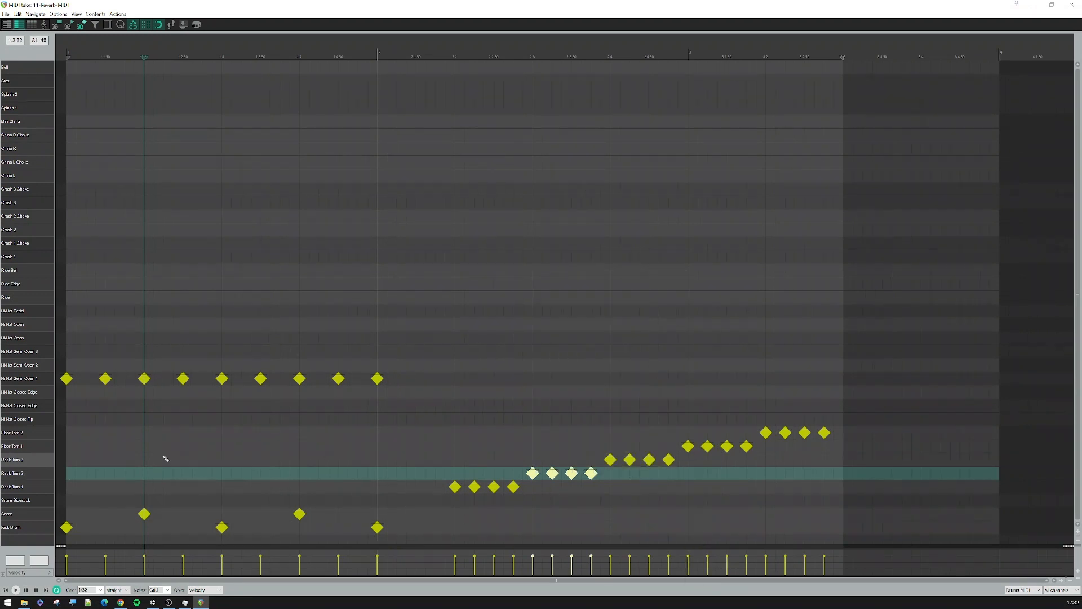
Assign the notes of Rack Tom 3, Floor Tom 1 and Floor Tom 2 to the following MIDI channels up to 6, and close the MIDI editor
click(46, 463)
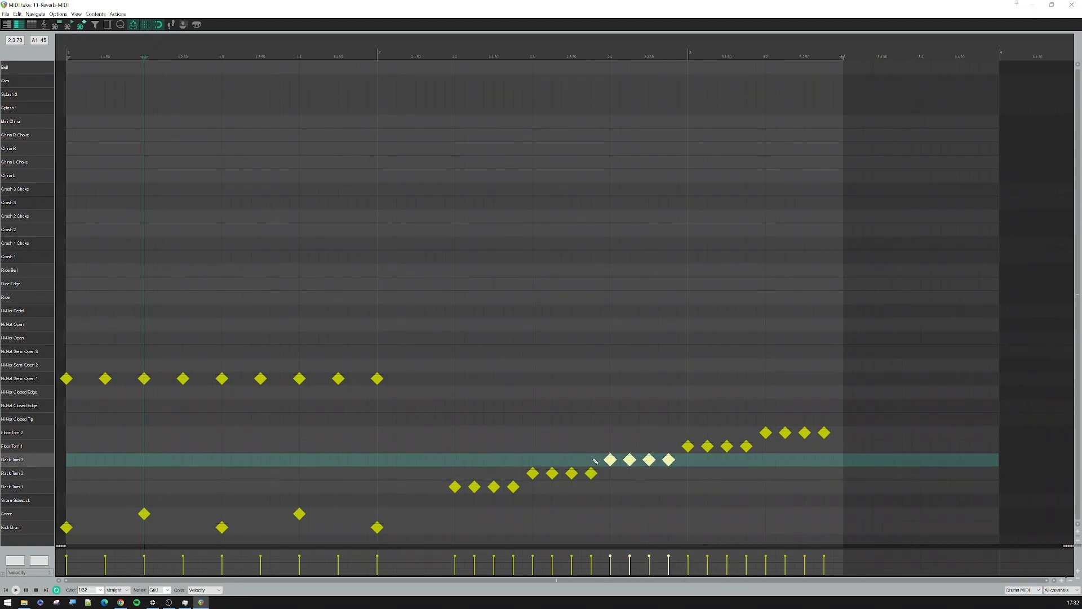
right_click(608, 461)
click(46, 446)
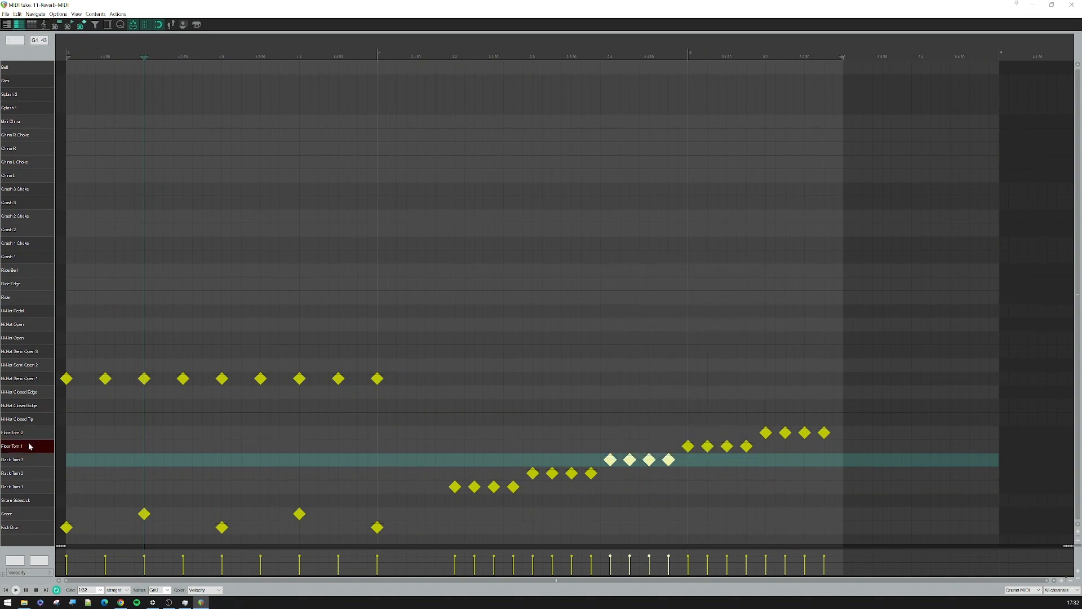
click(46, 446)
right_click(687, 449)
click(46, 432)
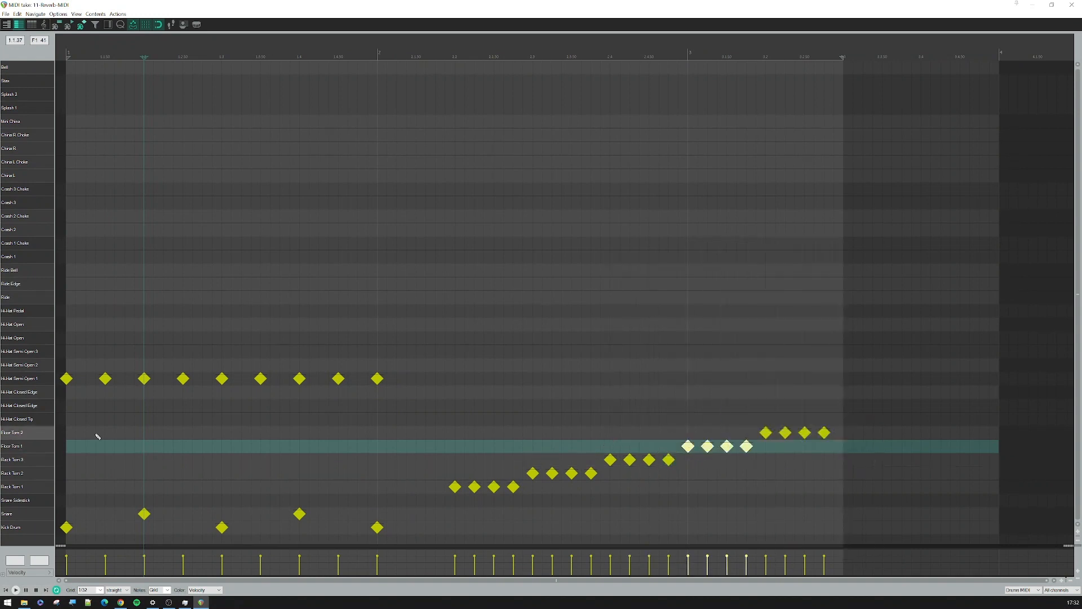
click(47, 432)
right_click(765, 433)
mouse_move(795, 409)
click(937, 452)
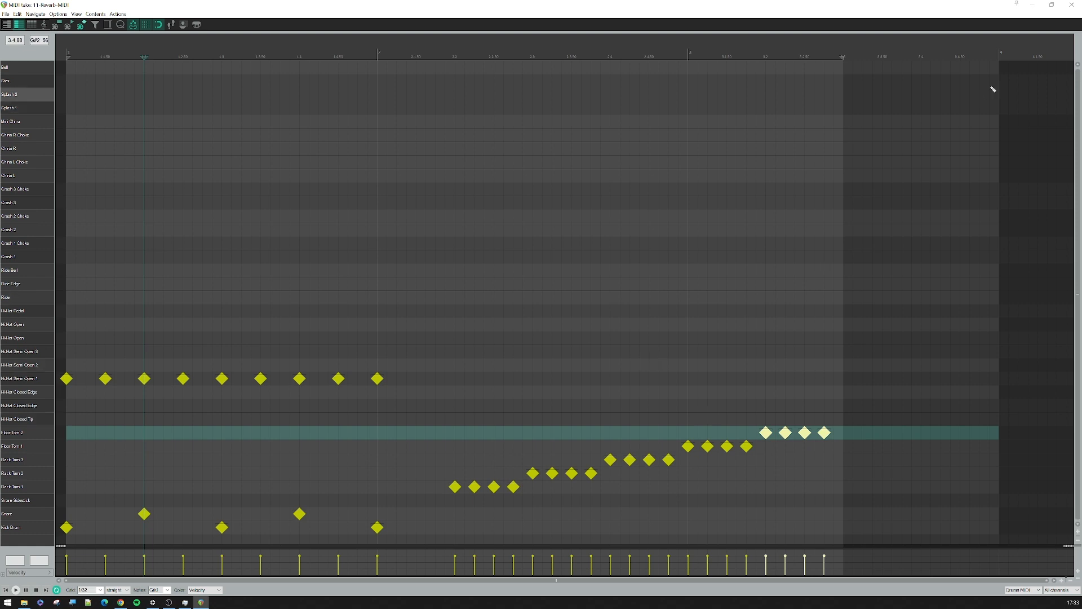
click(1072, 6)
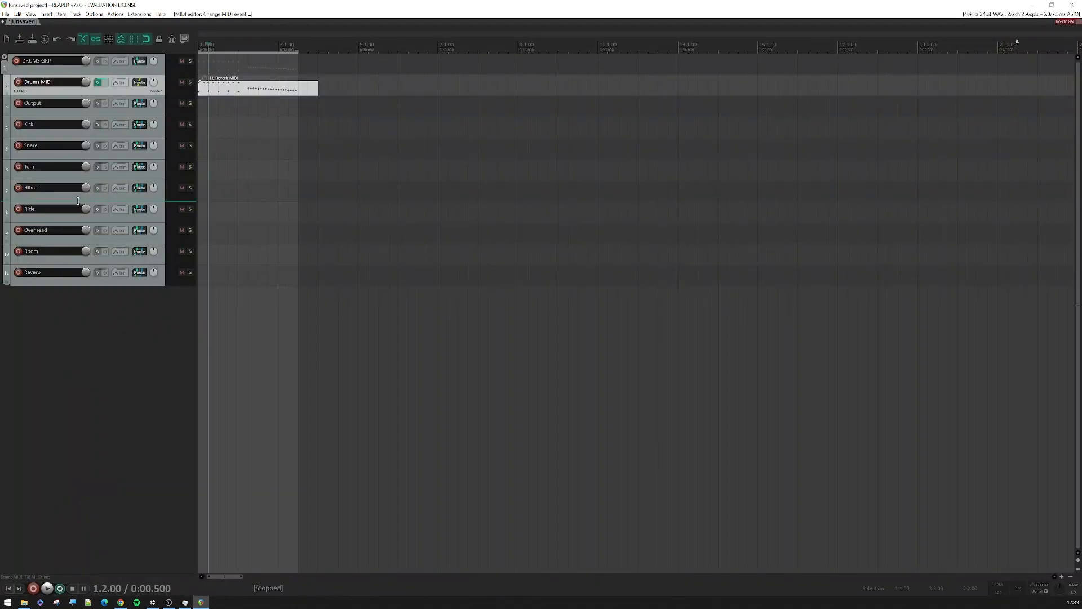
Rename the Tom track as Rack Tom 1 and paste four copies of it below
click(104, 176)
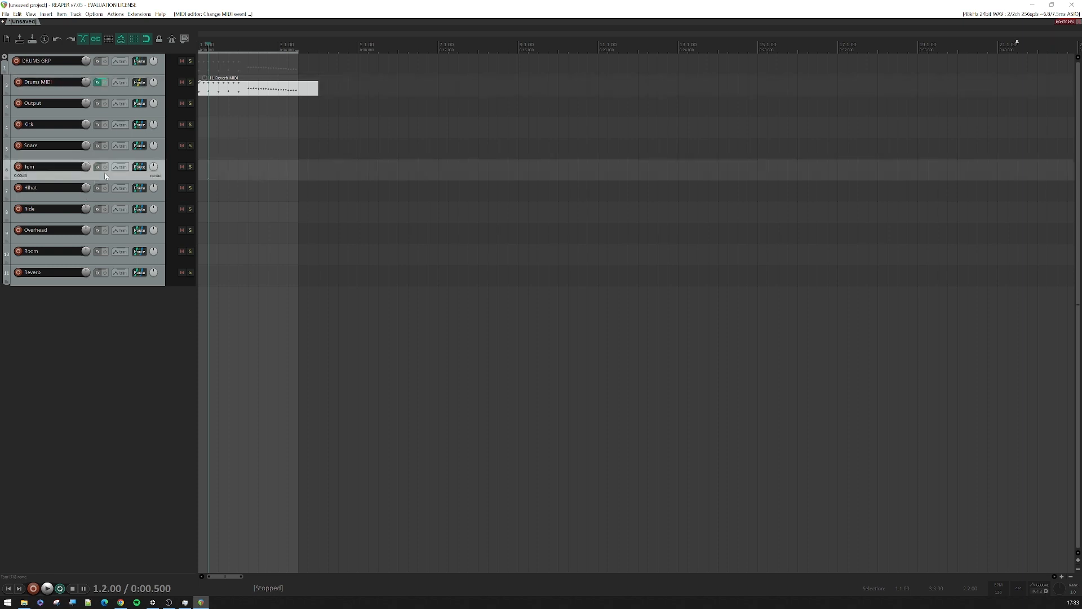
double_click(47, 167)
text(Rack TO)
key(Return)
key(ctrl+v)
key(ctrl+v)
key(ctrl+v)
key(ctrl+v)
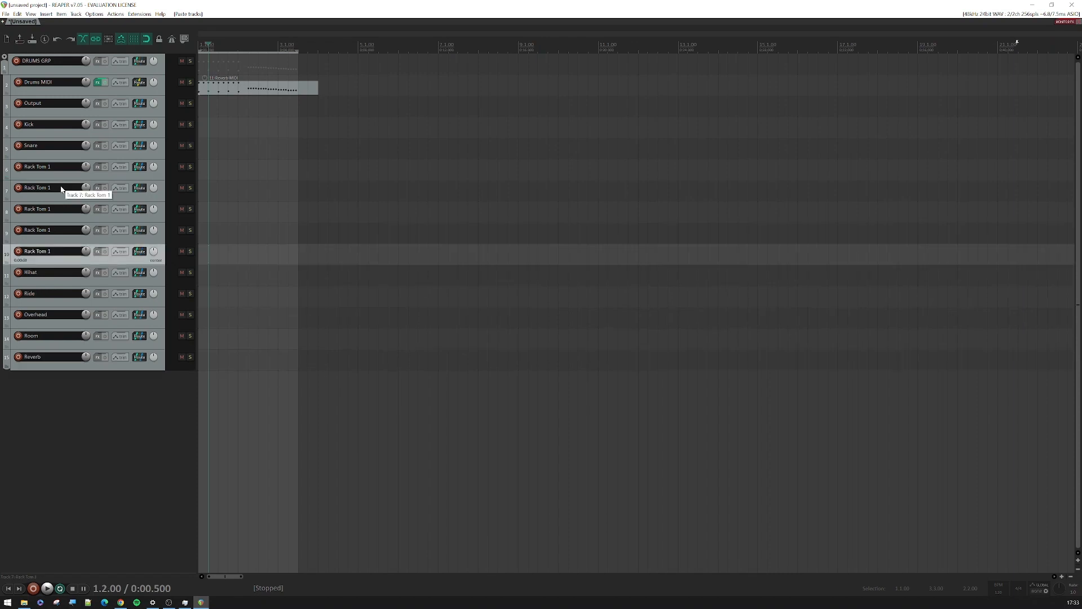
Rename the four copied tom tracks as Rack Tom 2, Rack Tom 3, Floor Tom 1 and Floor Tom 2
double_click(61, 188)
click(61, 187)
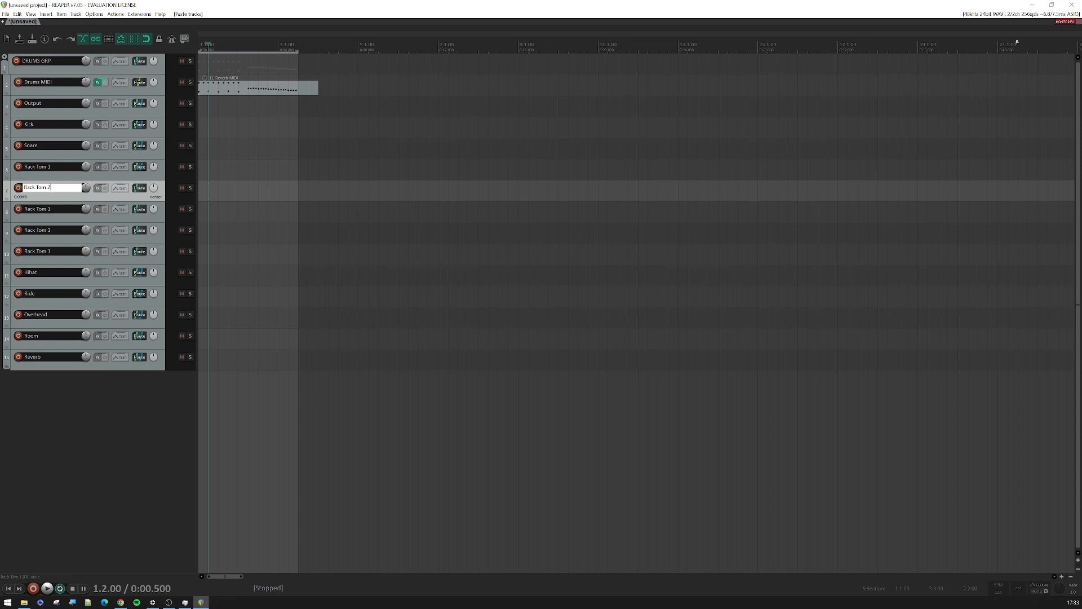
double_click(61, 209)
double_click(65, 232)
text(Floor Tom 1)
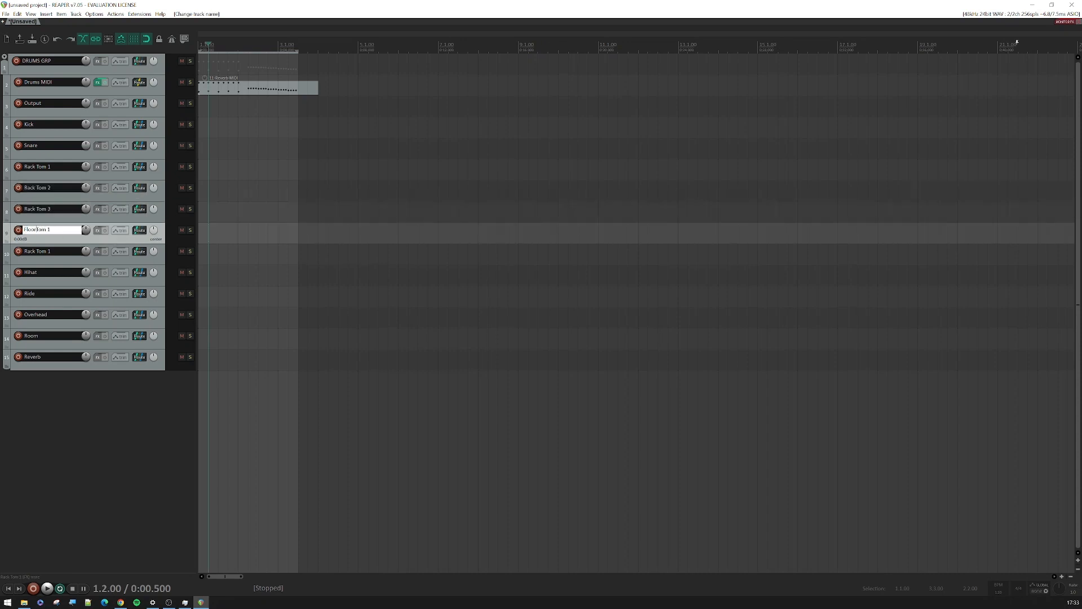
click(30, 255)
double_click(30, 255)
text(Floor Tom 2)
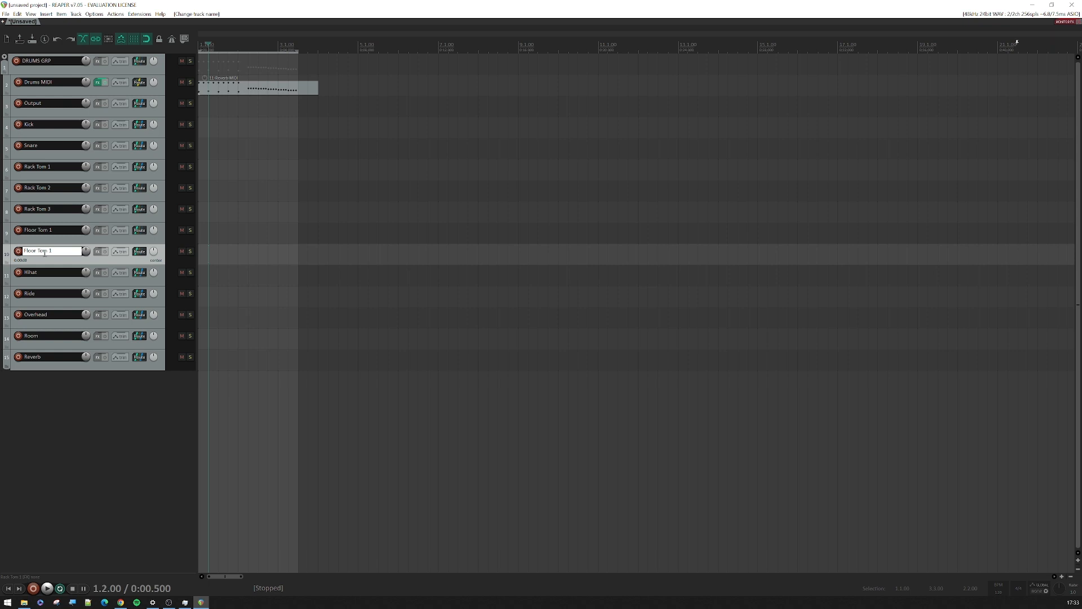
key(Return)
Set Rack Tom 1's receive from the Drums MIDI track to no audio and MIDI channel 2 only
click(70, 176)
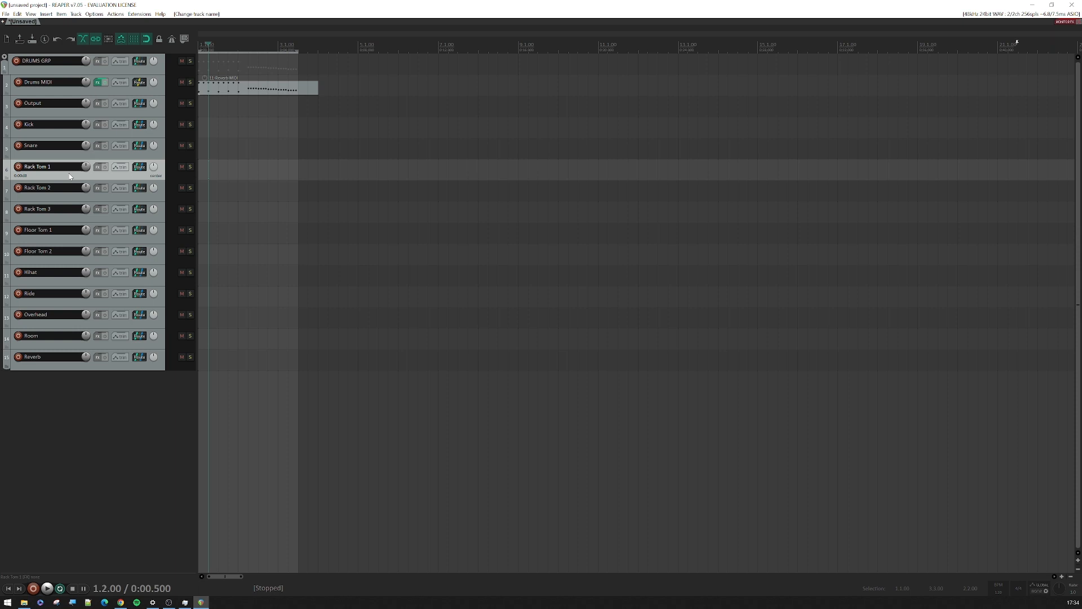
mouse_move(143, 169)
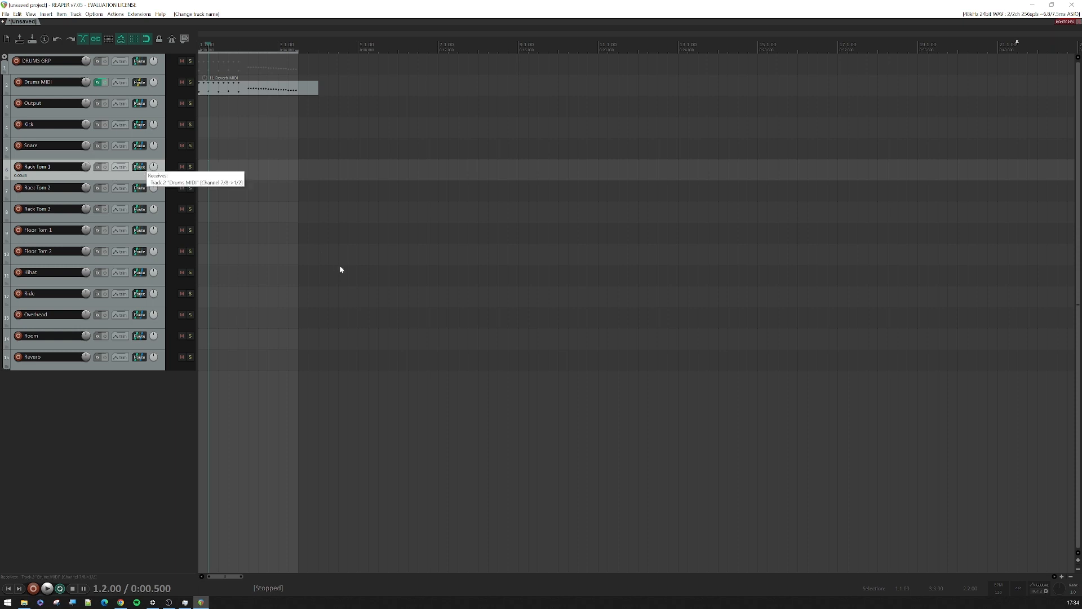
click(377, 236)
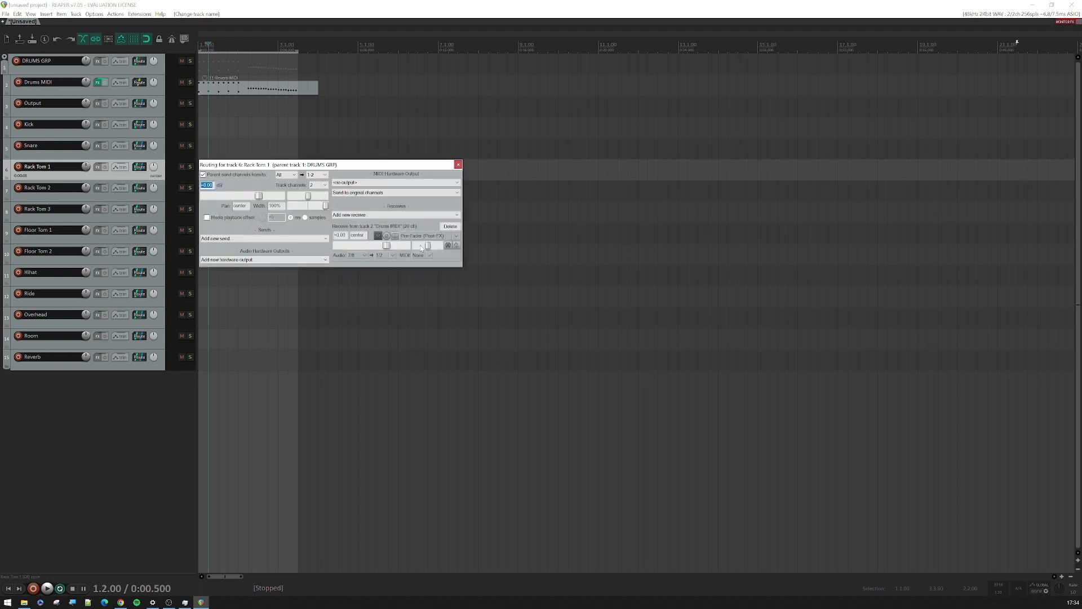
click(365, 256)
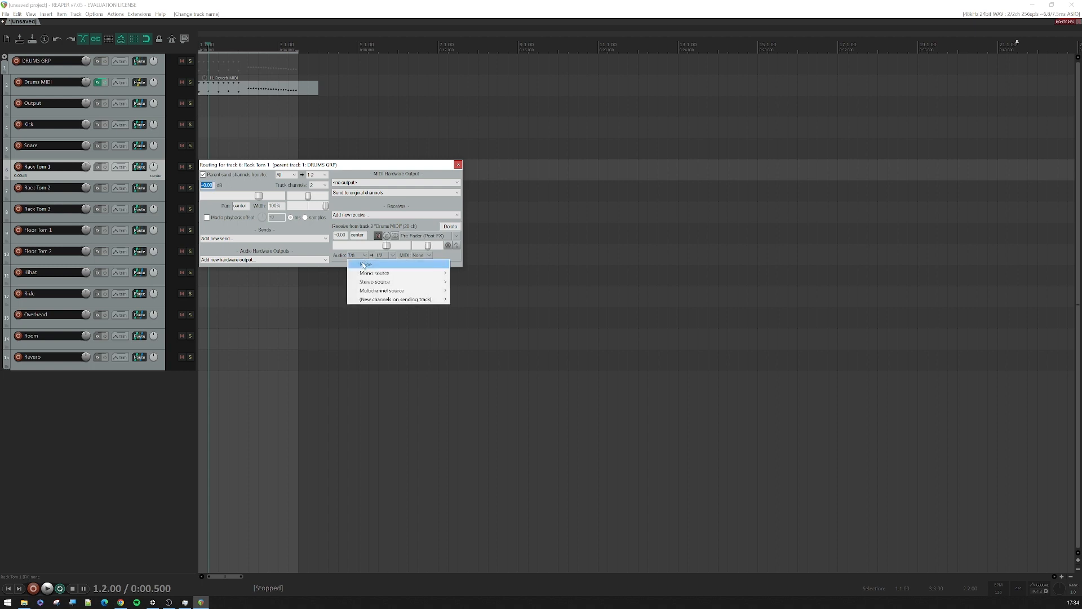
click(361, 264)
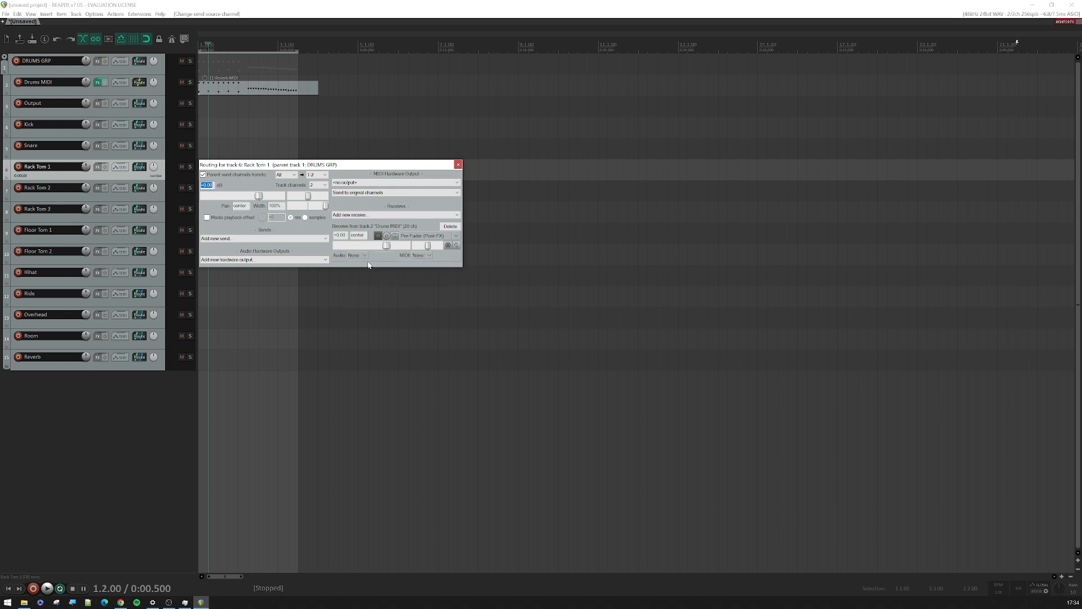
click(430, 256)
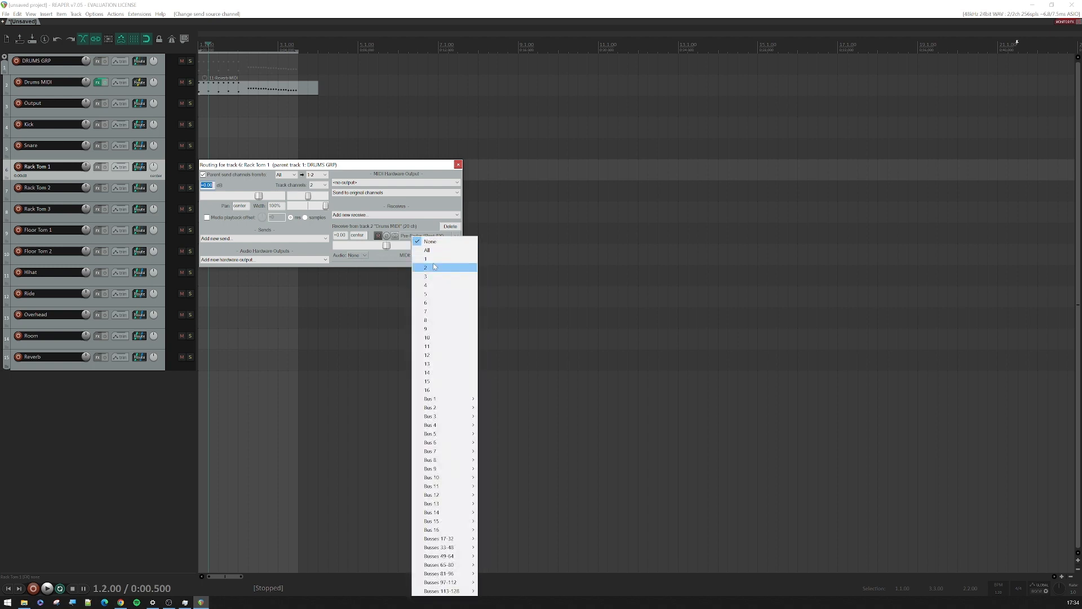
click(432, 269)
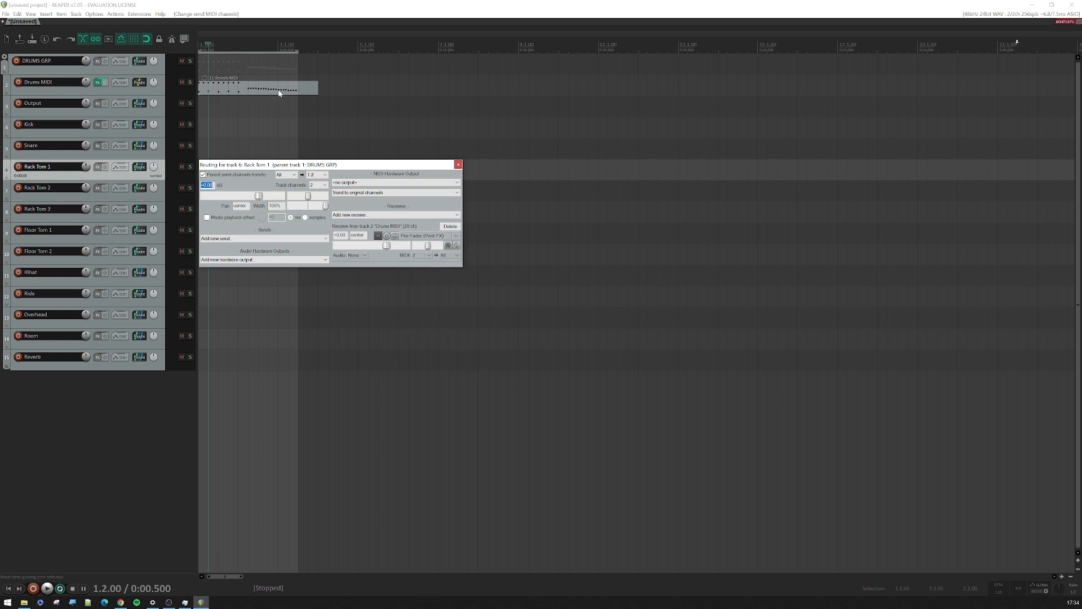
click(457, 165)
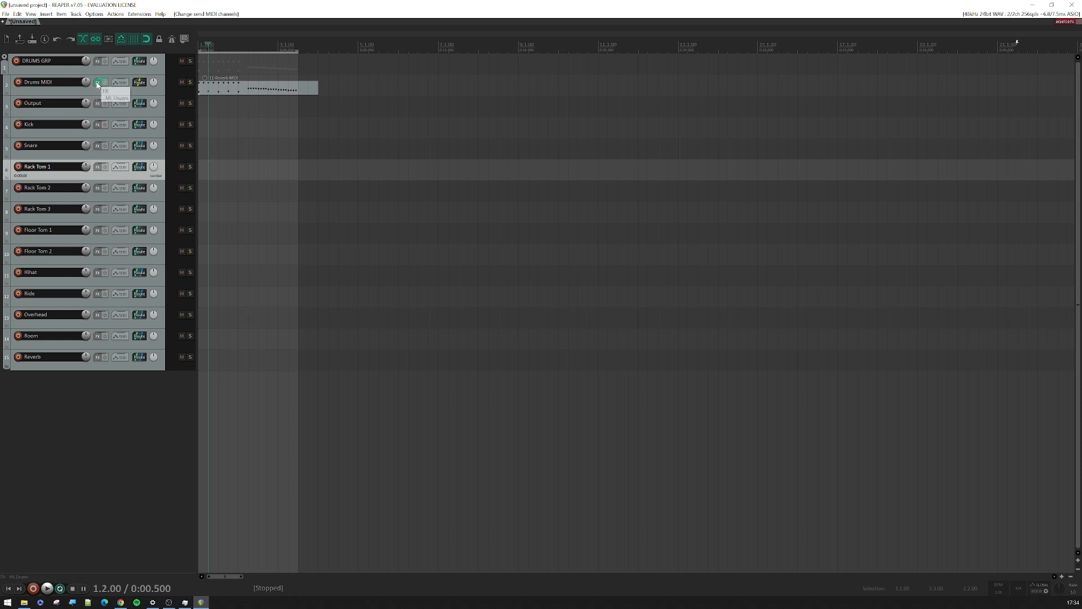
Copy ML Drums from the Drums MIDI track to Rack Tom 1 and solo Toms in the copied plugin's mixer
click(98, 168)
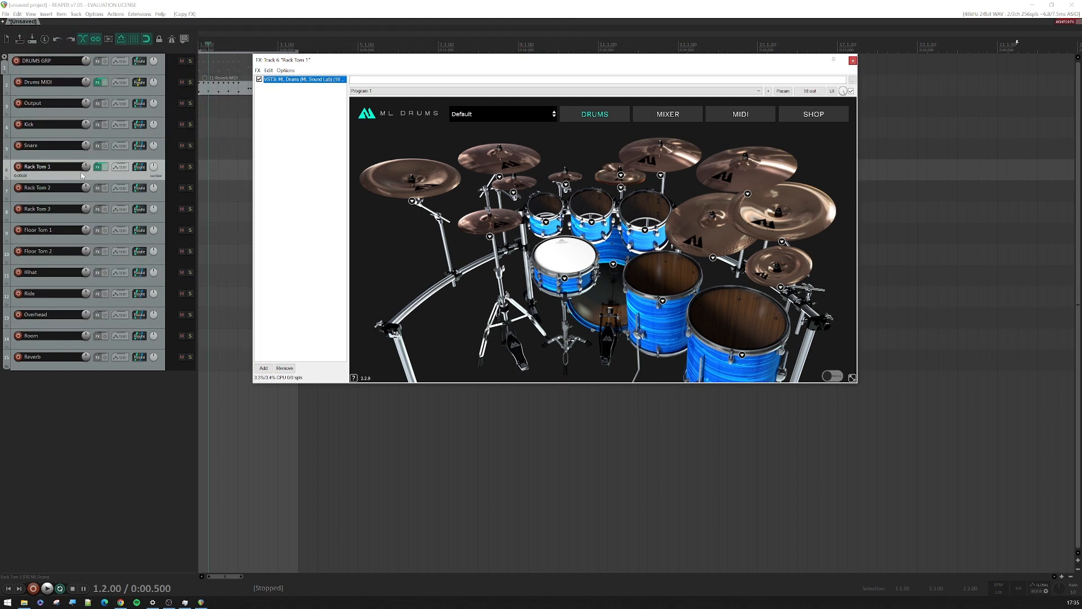
click(658, 116)
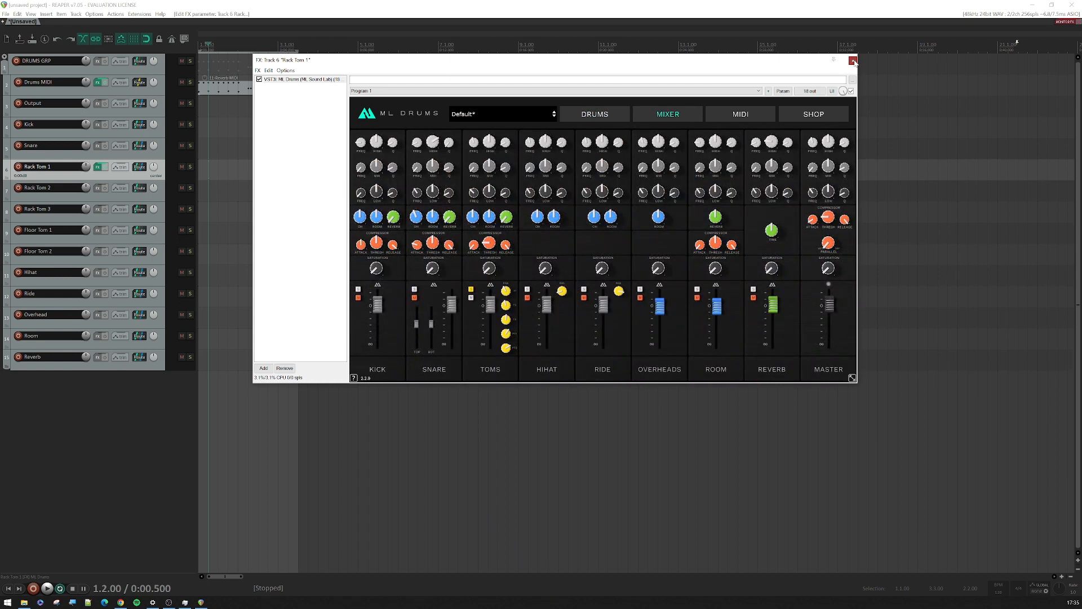
click(853, 61)
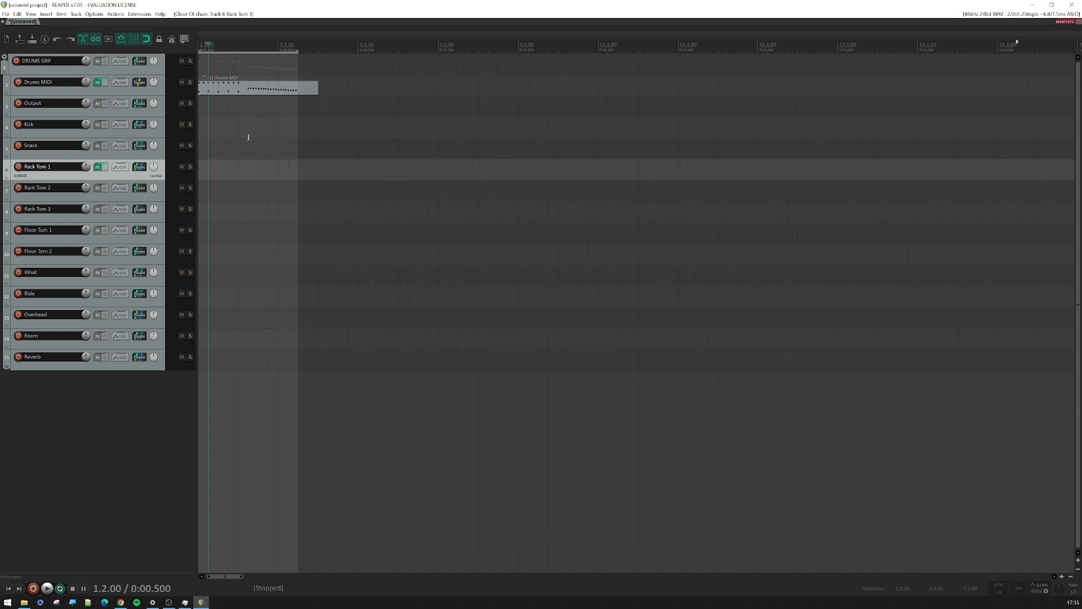
Play back the pattern with only the Rack Tom 1 track soloed
click(190, 166)
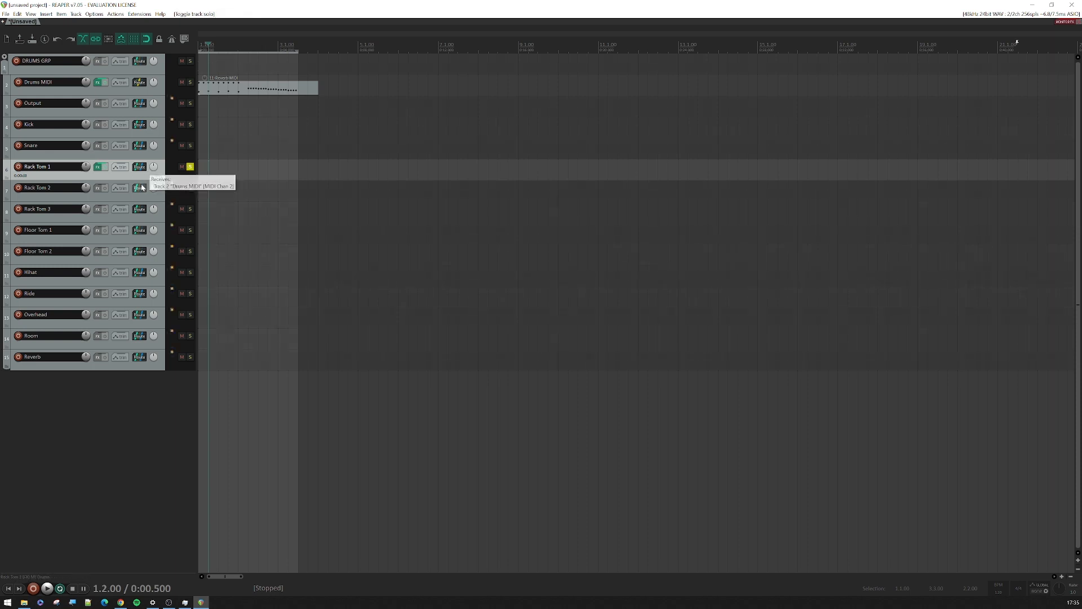
key(space)
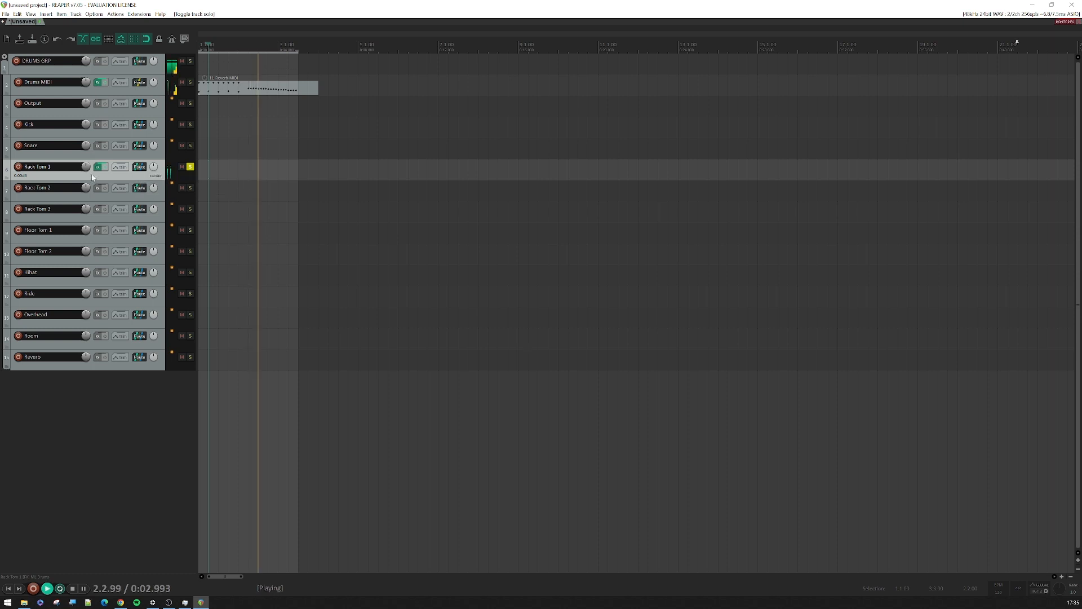
key(space)
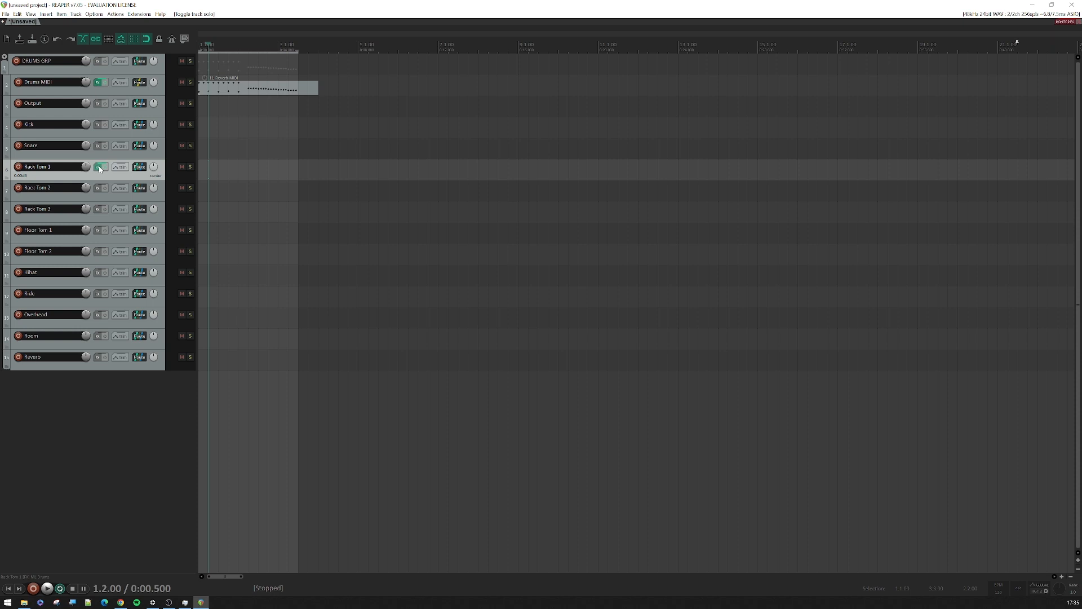
Freeze the Rack Tom 1 track to mono
right_click(133, 178)
mouse_move(280, 282)
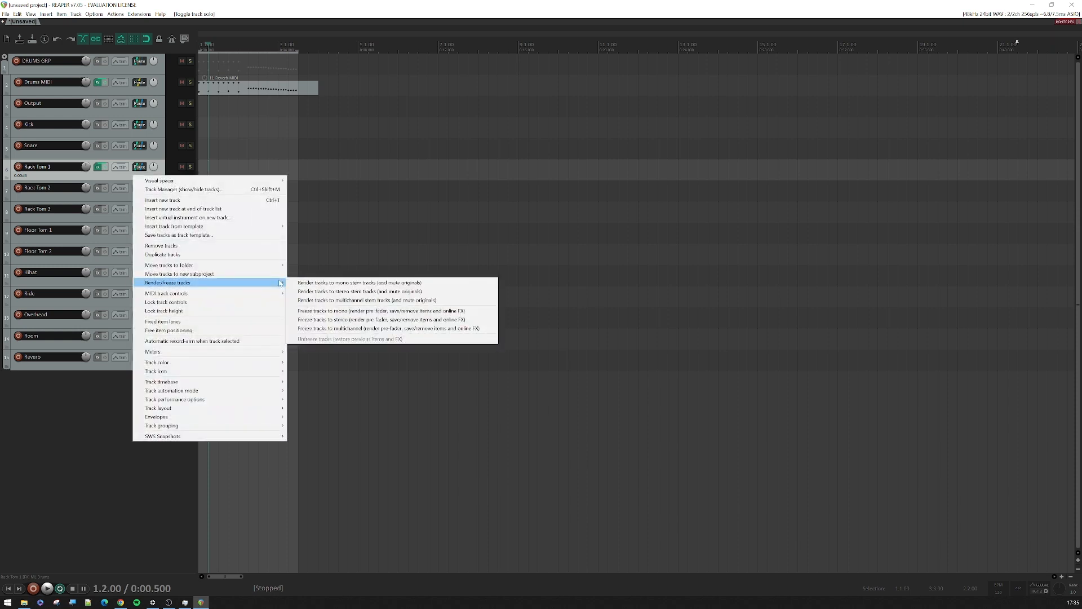
click(339, 311)
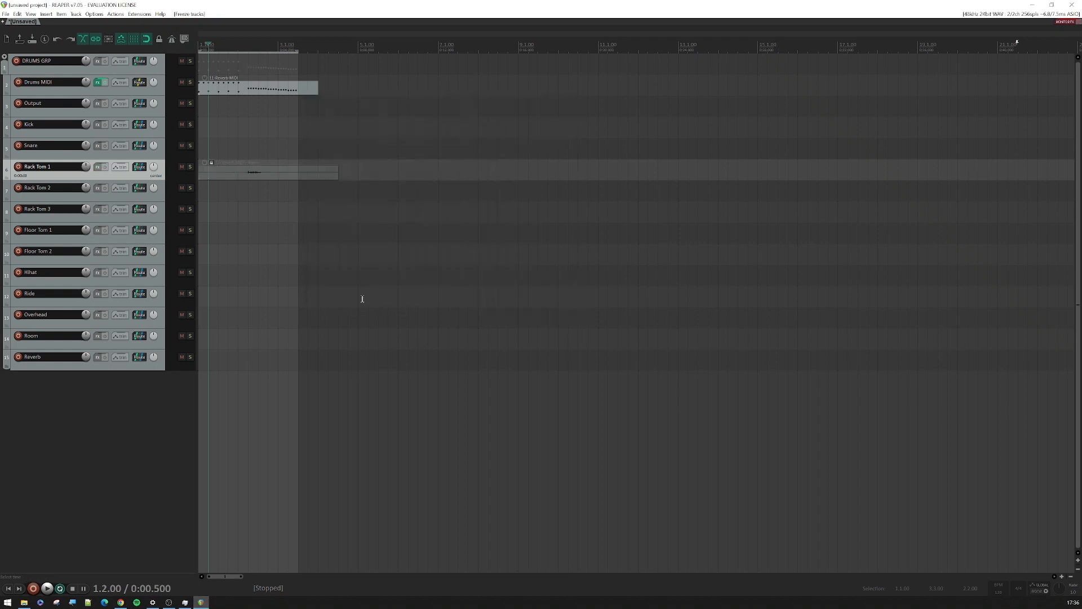
Route the Drums MIDI track to Rack Tom 2 with no audio and only MIDI channel 3
click(144, 191)
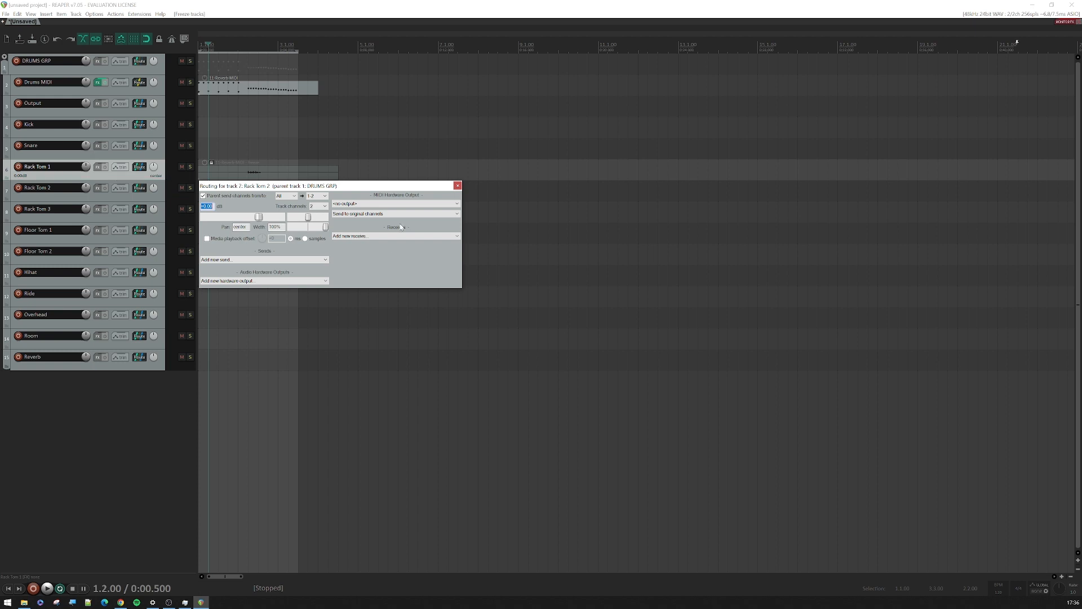
click(457, 185)
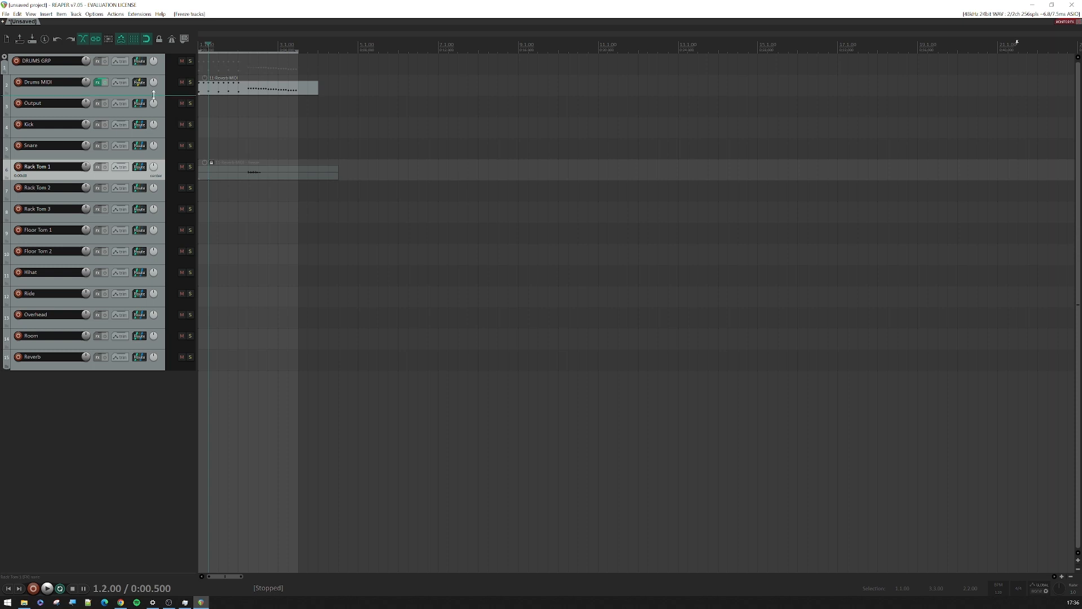
mouse_move(139, 84)
drag(136, 188, 139, 191)
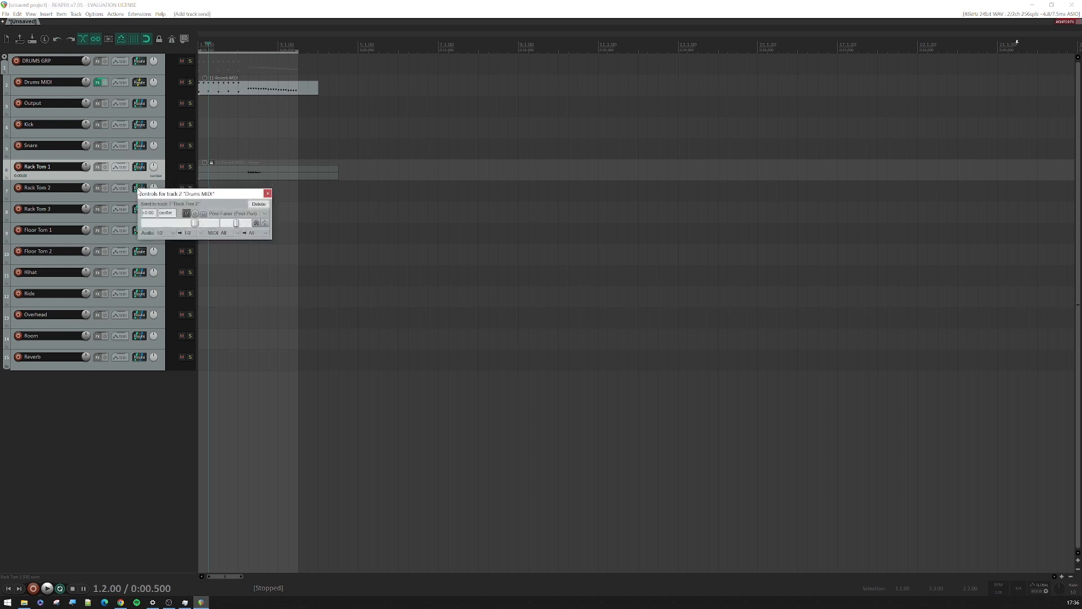
click(174, 233)
click(189, 243)
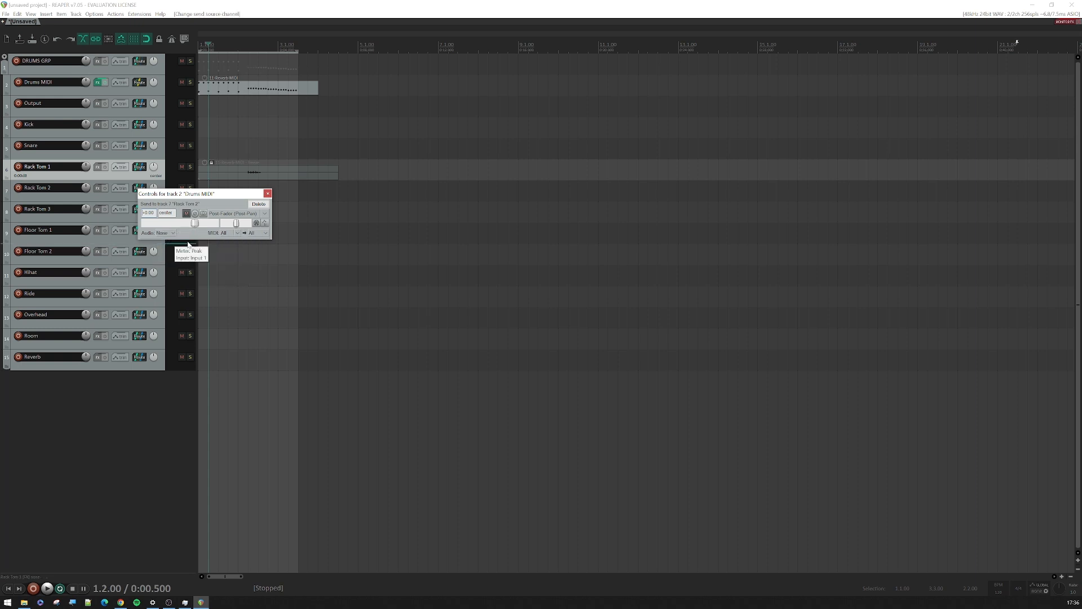
click(238, 234)
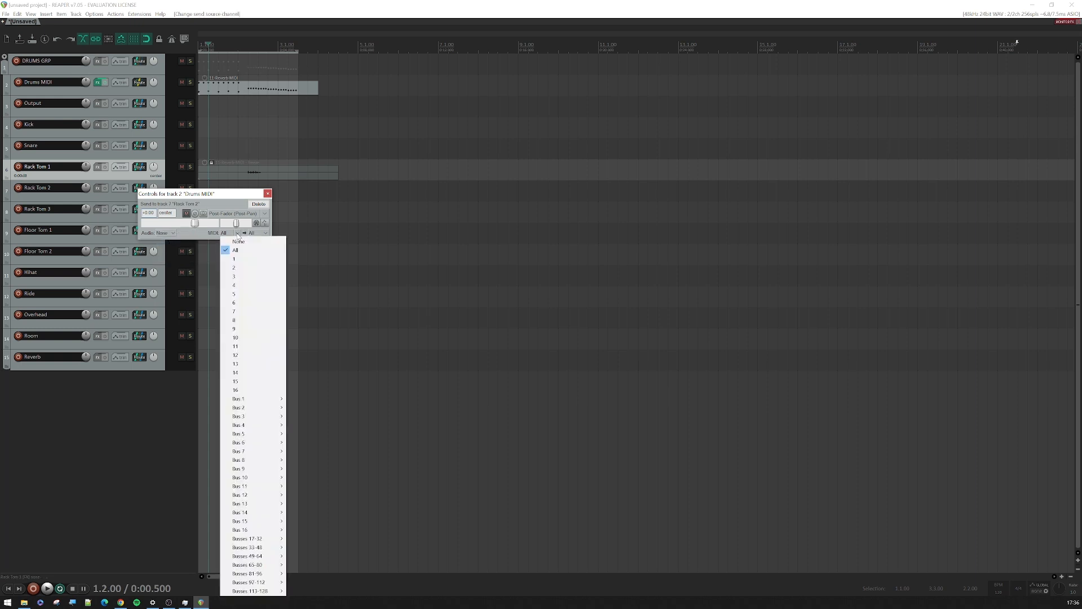
click(235, 276)
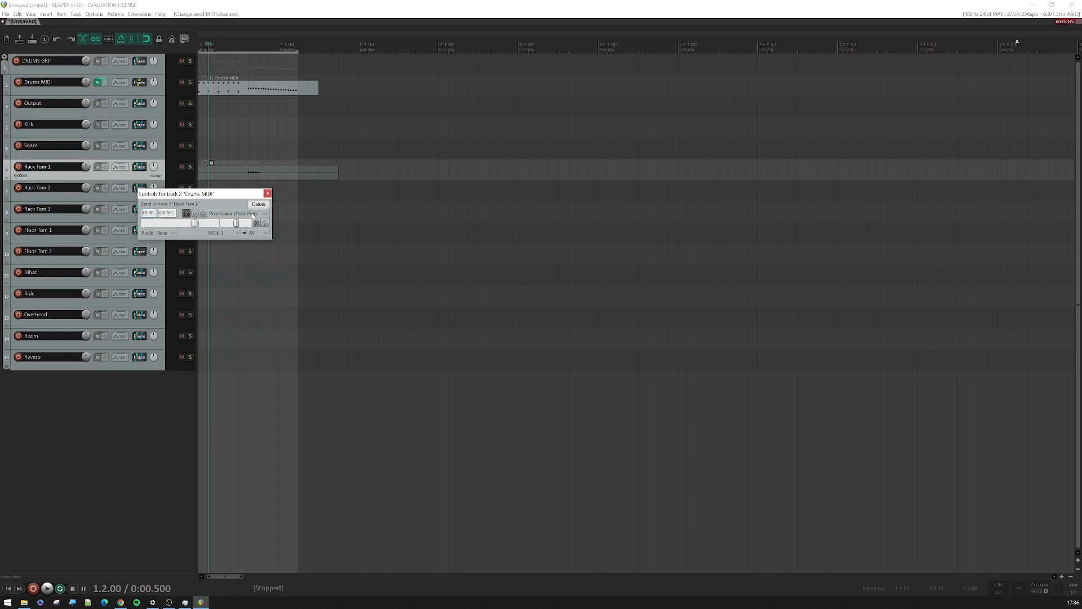
click(268, 194)
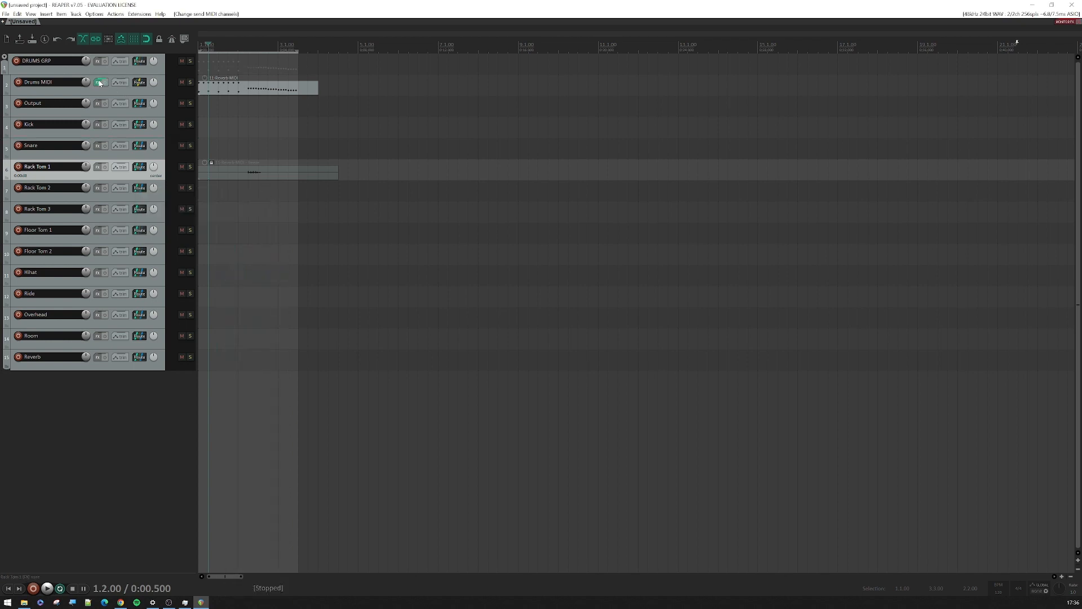
Copy ML Drums from Drums MIDI to Rack Tom 2 with Toms soloed in the copy's mixer, and freeze the track
drag(98, 84, 97, 191)
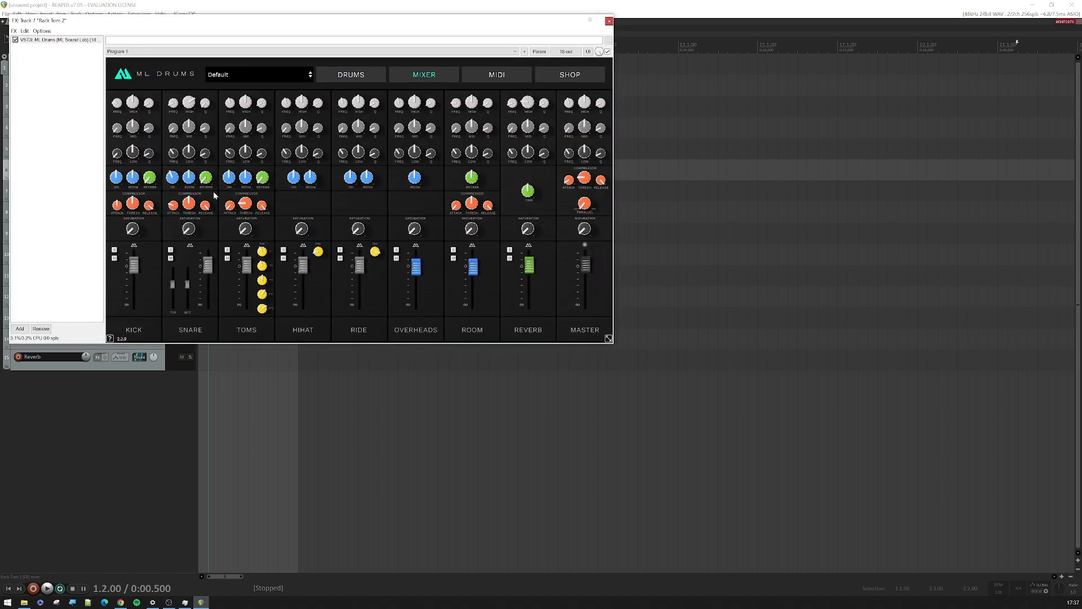
click(228, 249)
click(609, 22)
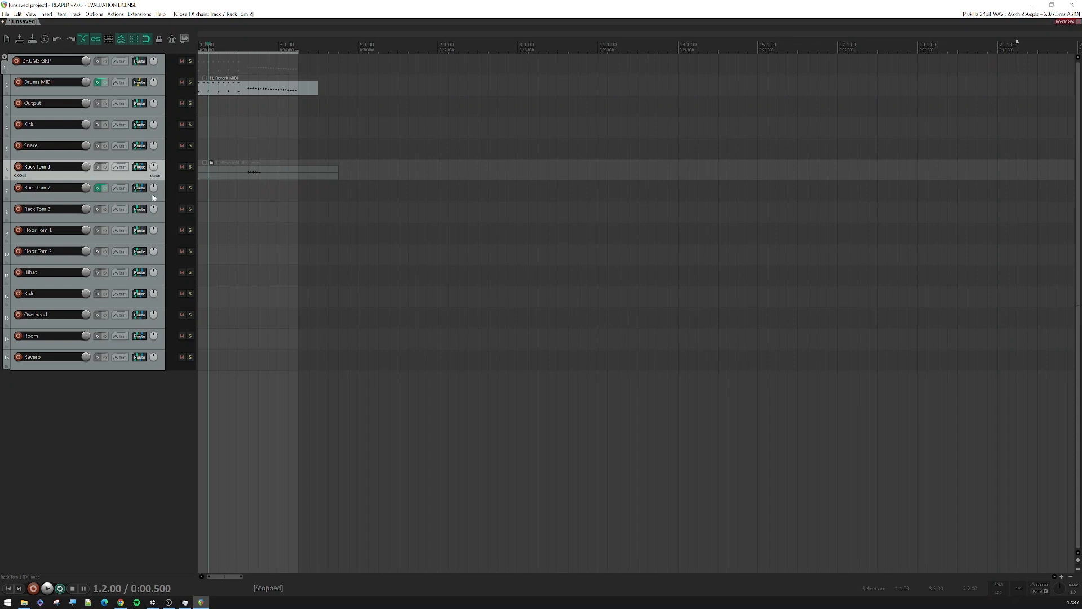
right_click(152, 197)
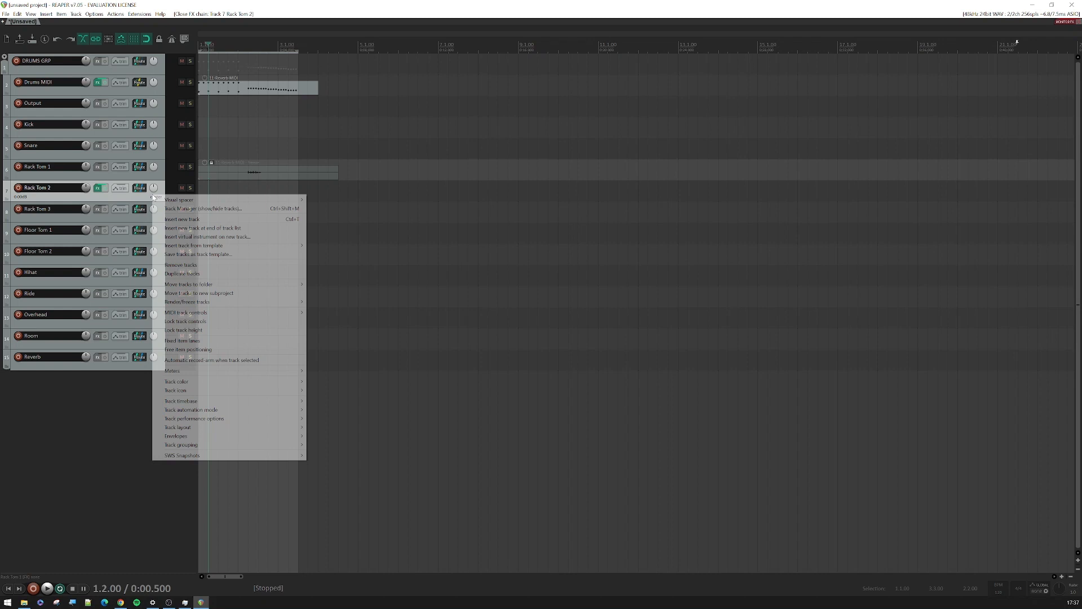
Give Rack Tom 3 its own MIDI-only send from Drums MIDI and an ML Drums copy, and freeze the track
drag(139, 83, 139, 209)
click(266, 212)
click(98, 209)
click(609, 22)
right_click(153, 218)
Give Floor Tom 1 its own MIDI-only send from Drums MIDI and an ML Drums copy, and freeze the track
drag(139, 82, 140, 230)
click(269, 234)
click(97, 231)
click(610, 21)
right_click(152, 239)
Route the Drums MIDI track to Floor Tom 2 with no audio and only MIDI channel 6
drag(140, 83, 139, 251)
click(225, 293)
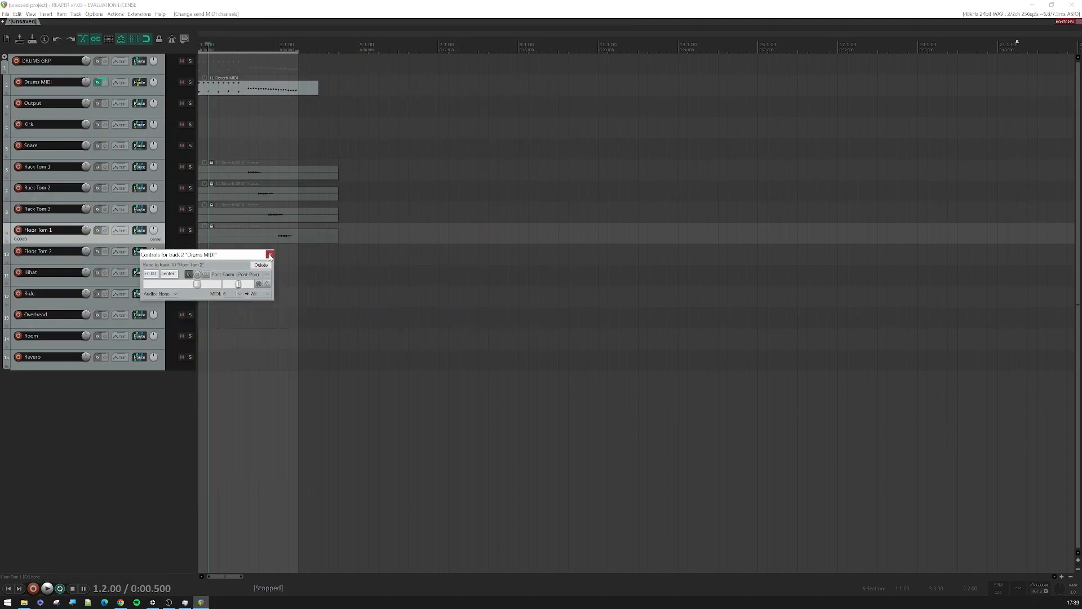
click(270, 256)
Copy ML Drums from Drums MIDI to Floor Tom 2 with Toms soloed in the copy's mixer, and freeze the track
drag(97, 82, 97, 251)
click(609, 22)
right_click(152, 260)
click(307, 334)
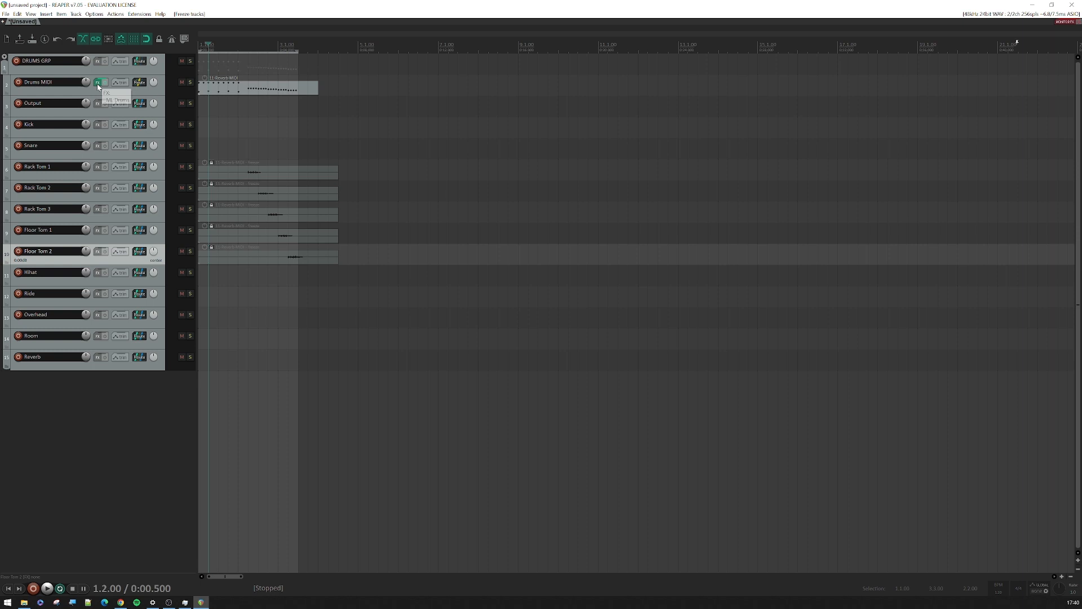
Mute Toms in the Drums MIDI track's ML Drums mixer and play back the pattern with the frozen tom tracks
click(98, 84)
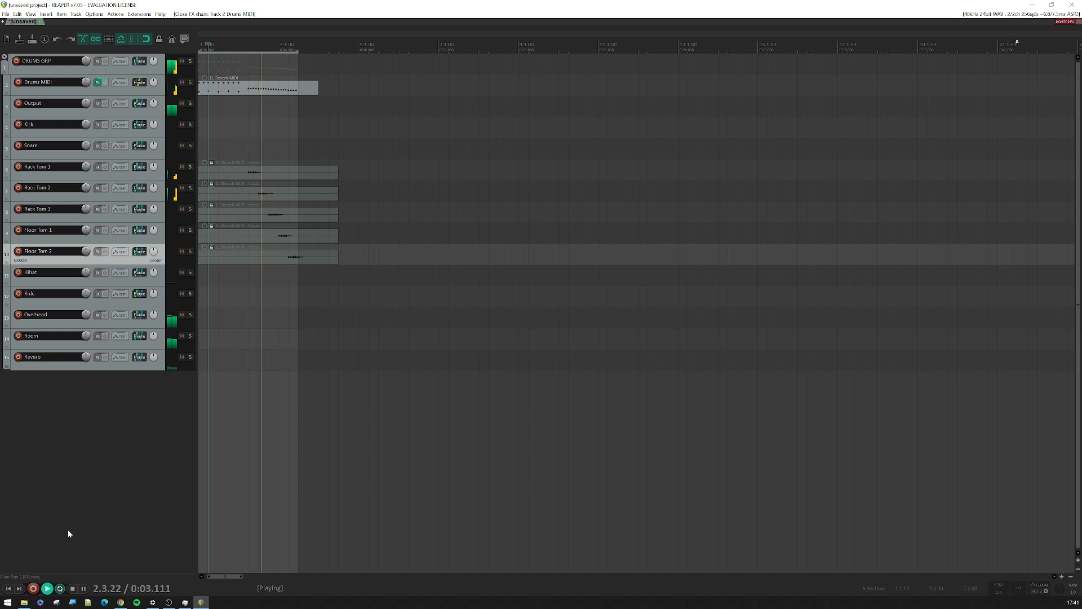
key(space)
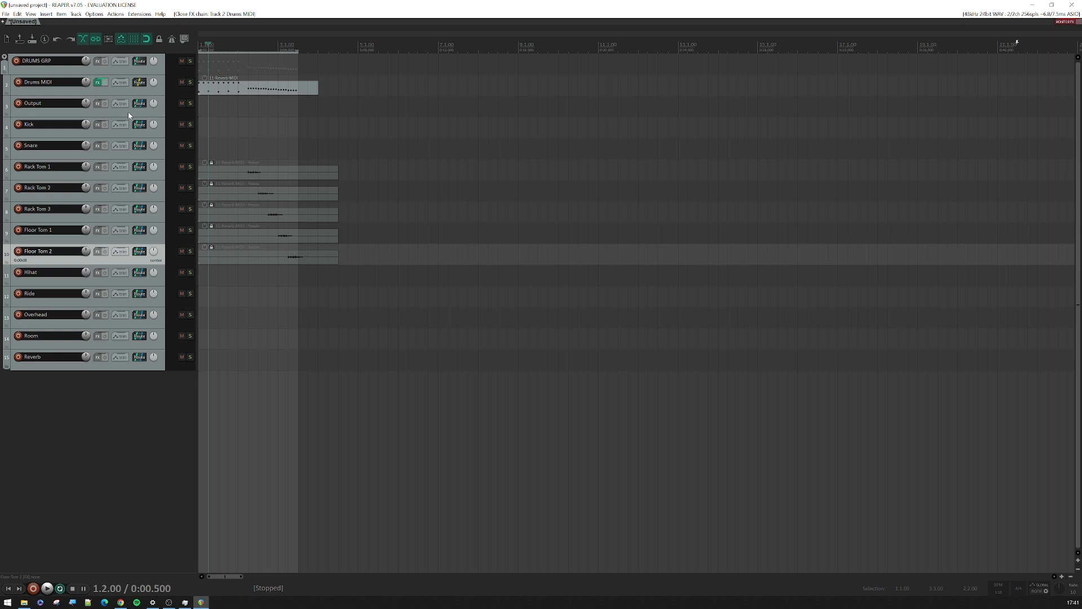
Mute the Output track
click(55, 107)
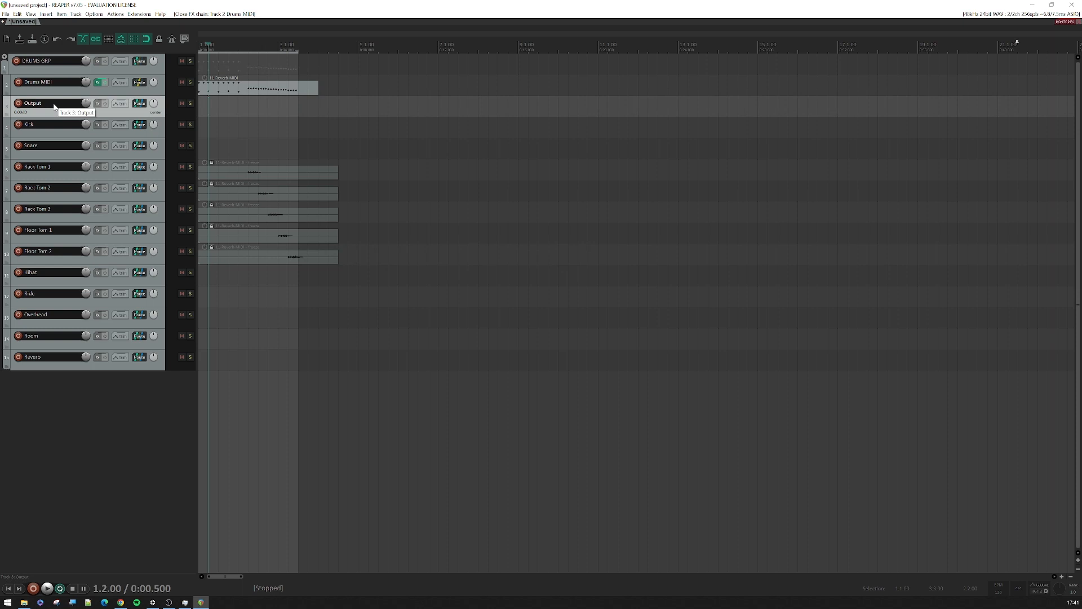
key(F5)
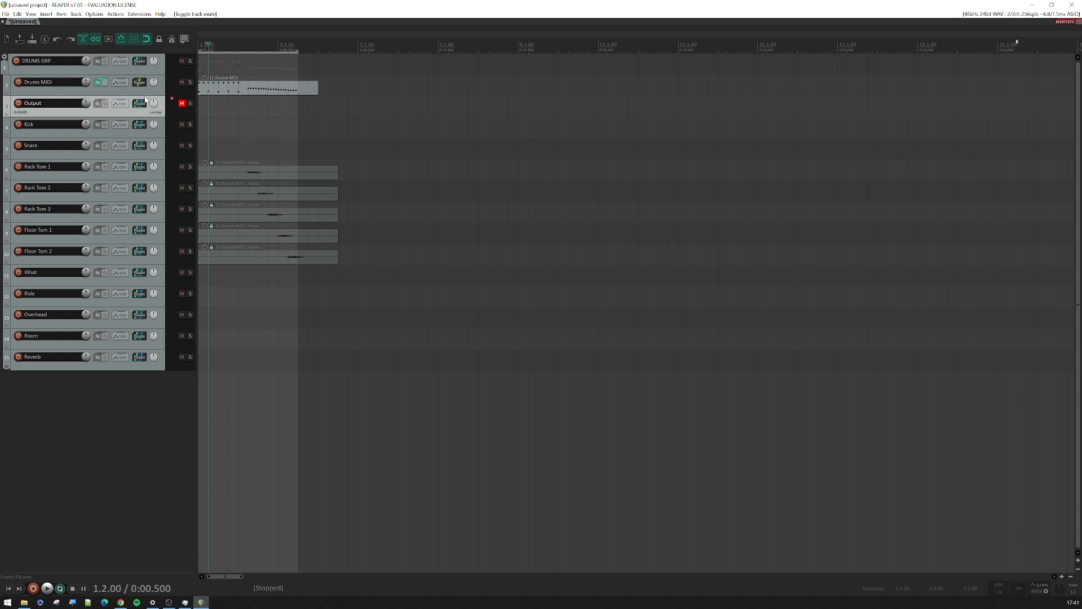
Open the ML Drums mixer on the Drums MIDI track and examine the snare channel's overhead and compressor attack settings
click(98, 82)
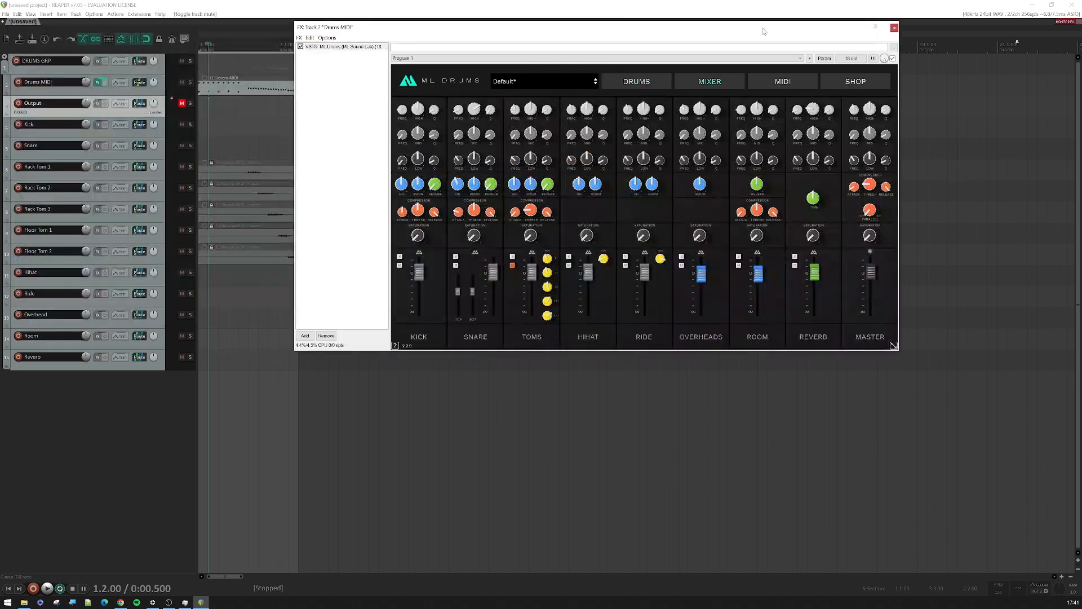
drag(764, 32, 768, 42)
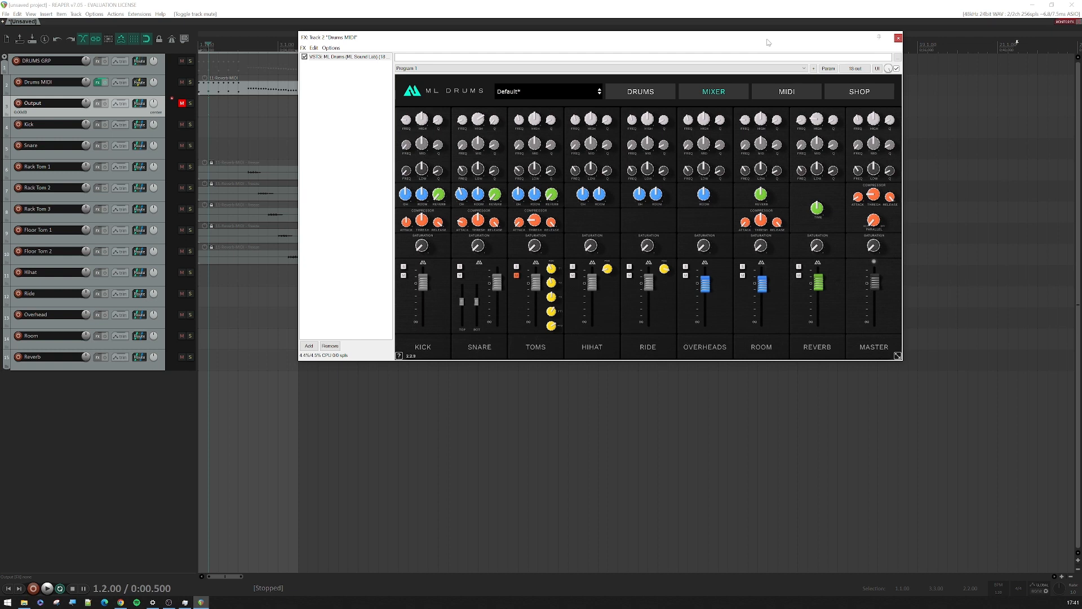
drag(768, 42, 769, 48)
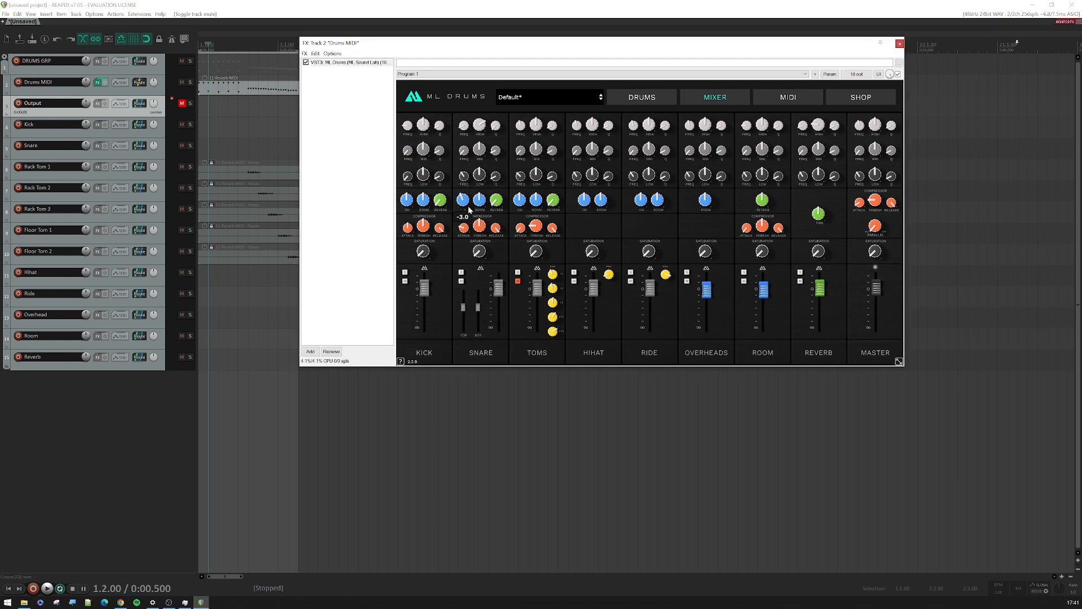
mouse_move(462, 231)
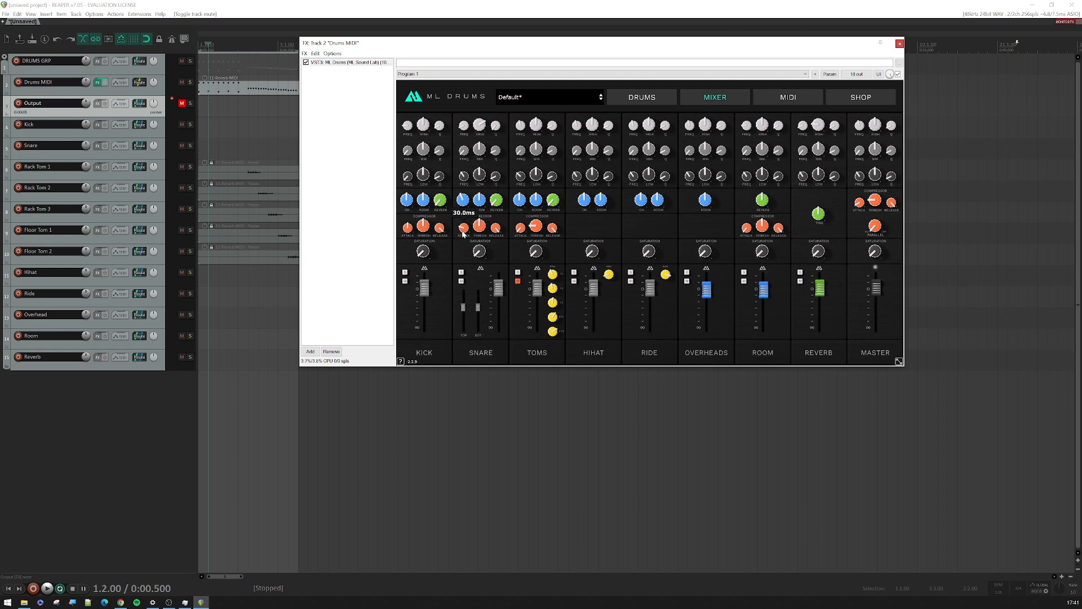